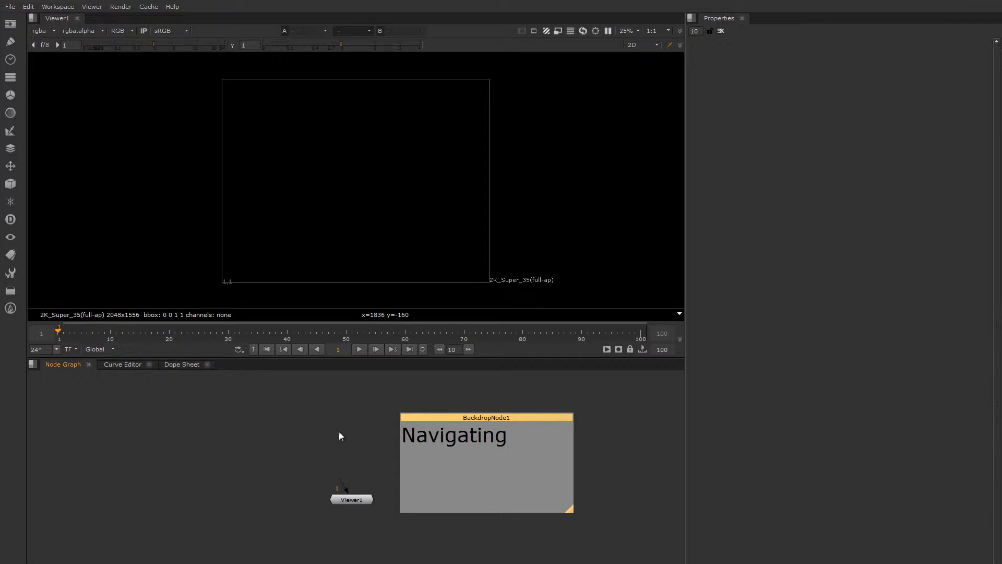
# Step: Pan and zoom around the node graph to examine the Navigating backdrop and the Viewer node at different scales
pyautogui.moveTo(340, 432); pyautogui.dragTo(298, 436, button='middle')
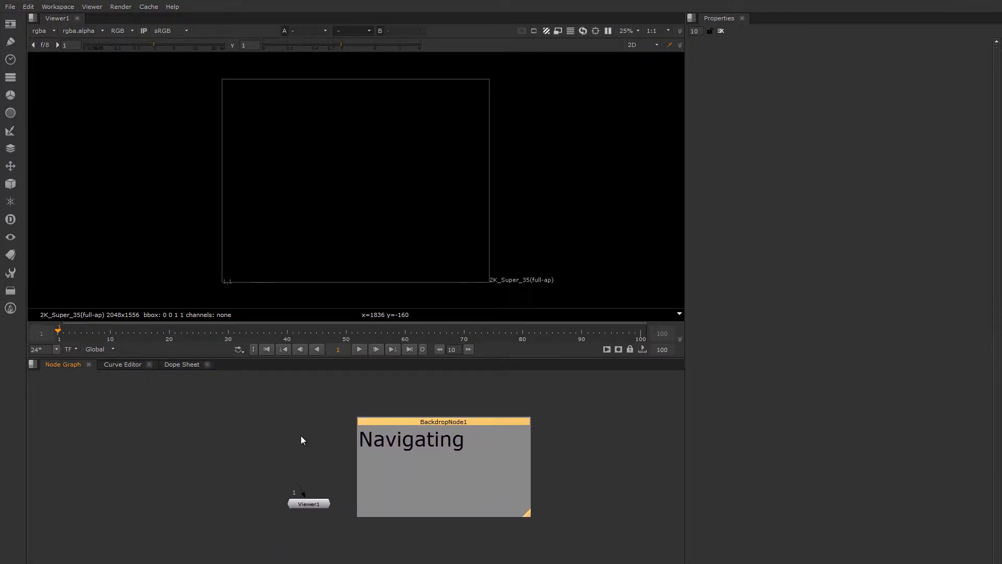
pyautogui.scroll(-2, 306, 443)
pyautogui.scroll(4, 305, 443)
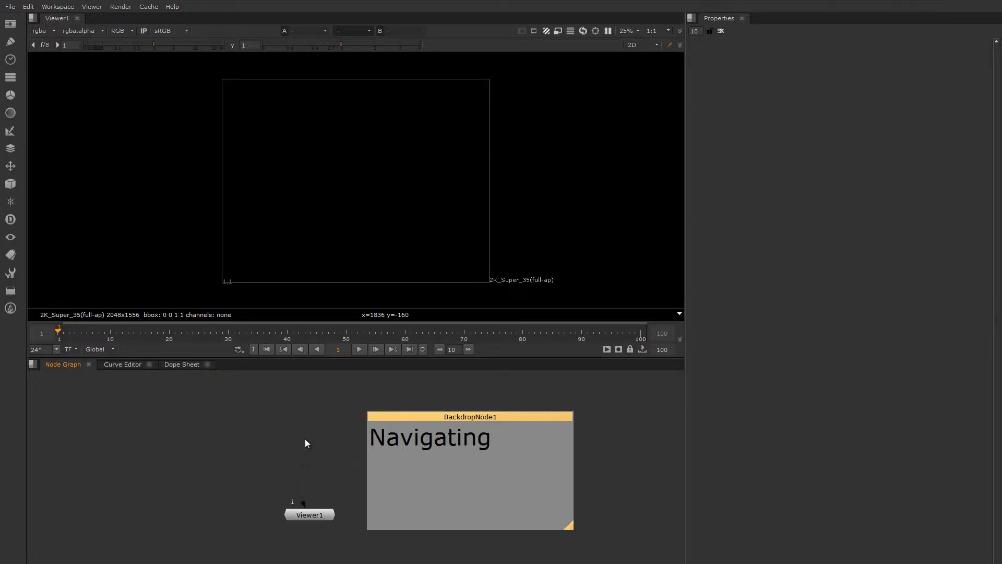
pyautogui.scroll(-3, 306, 442)
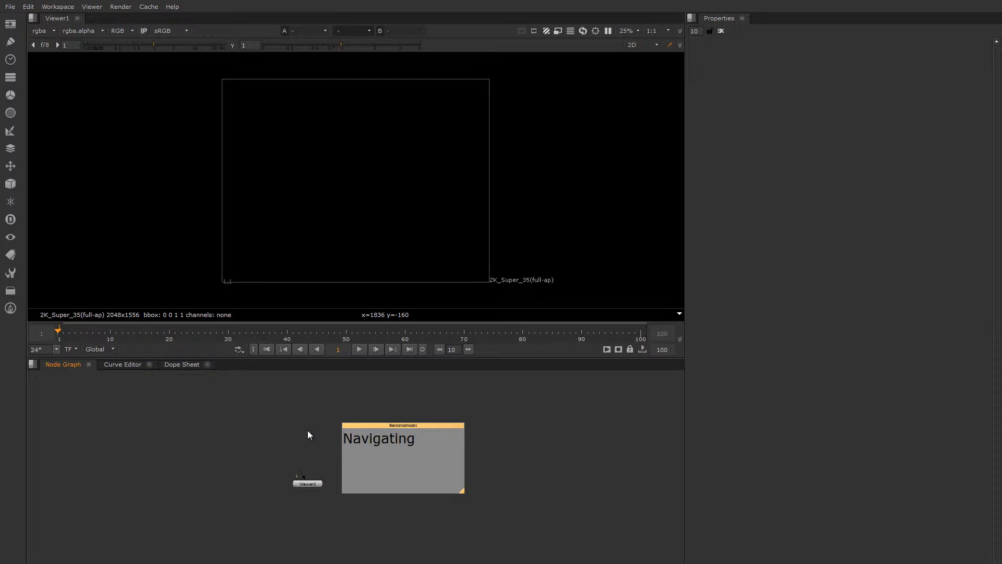
pyautogui.scroll(2, 307, 435)
pyautogui.scroll(-2, 335, 433)
pyautogui.scroll(1, 302, 435)
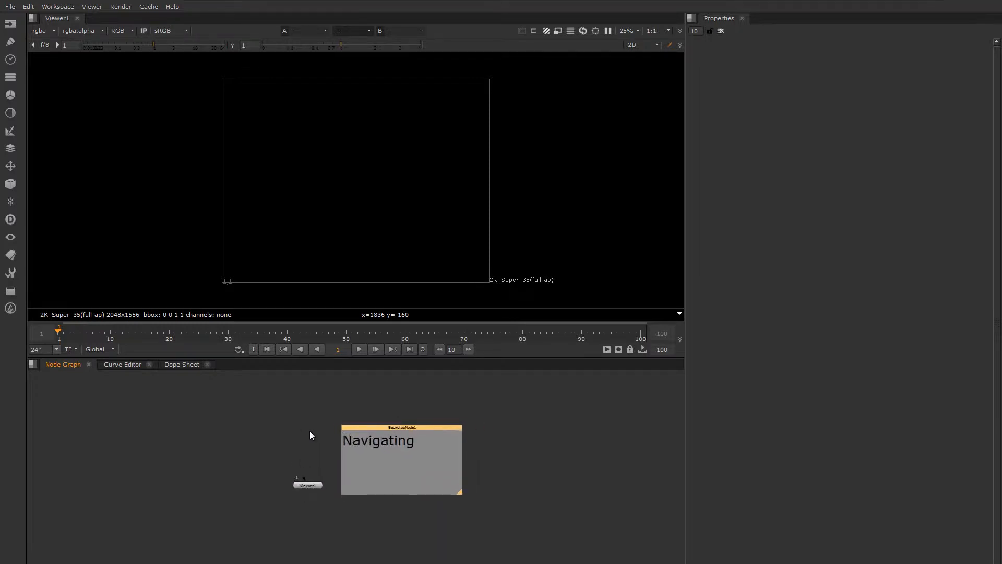
pyautogui.scroll(4, 334, 435)
pyautogui.scroll(-2, 360, 437)
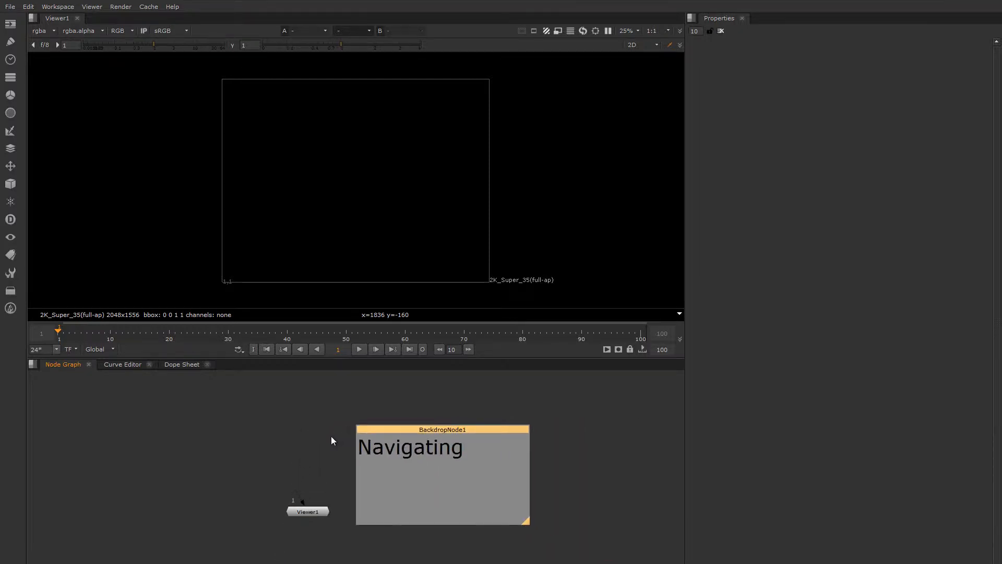
pyautogui.scroll(-1, 331, 441)
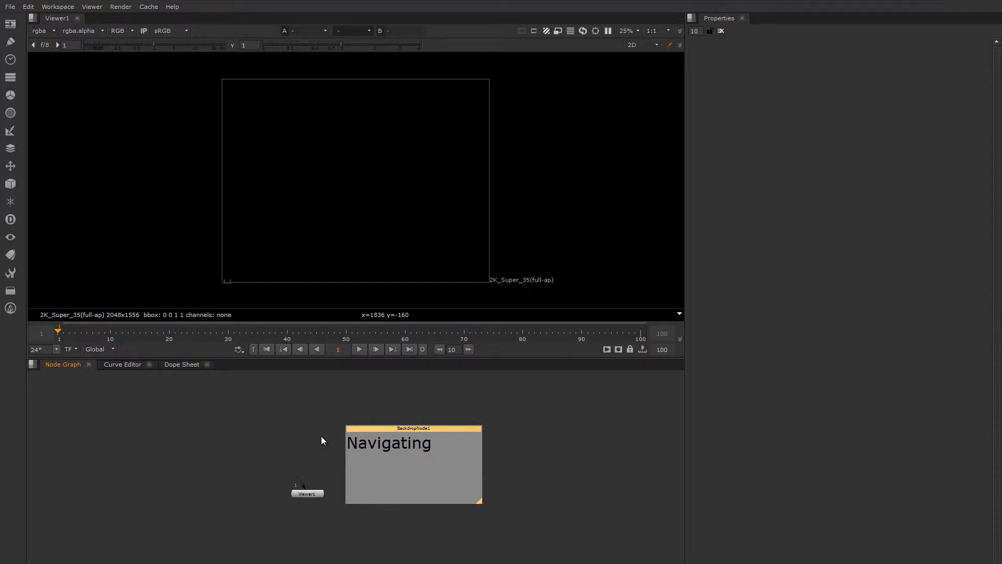
pyautogui.scroll(-2, 321, 437)
pyautogui.scroll(-3, 321, 437)
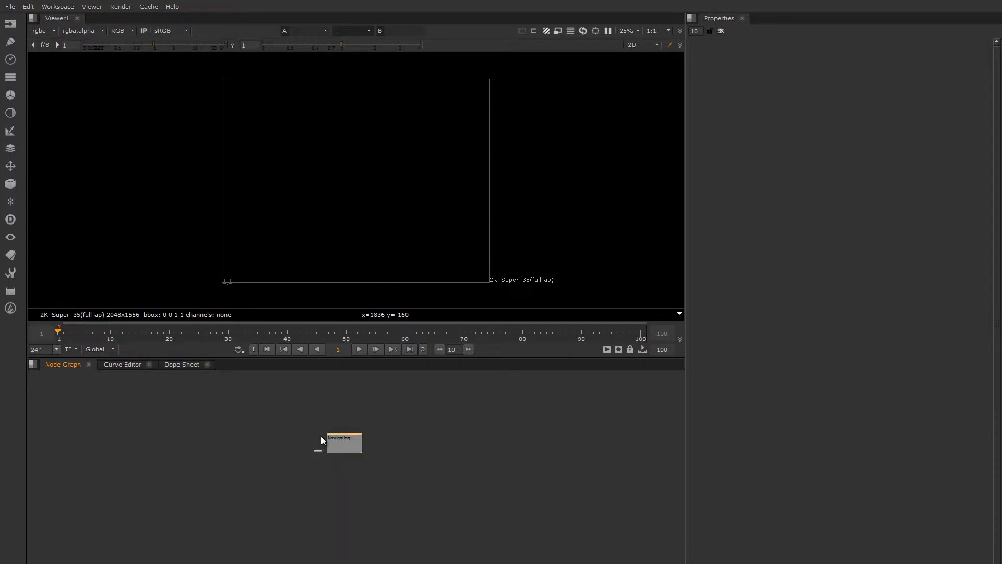
pyautogui.scroll(5, 321, 436)
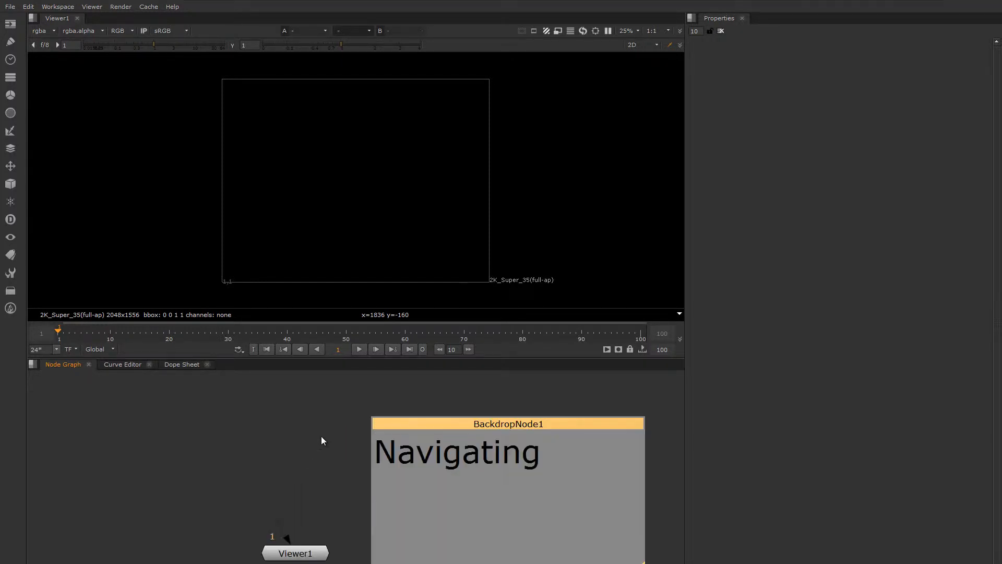
pyautogui.moveTo(321, 436); pyautogui.dragTo(285, 425, button='middle')
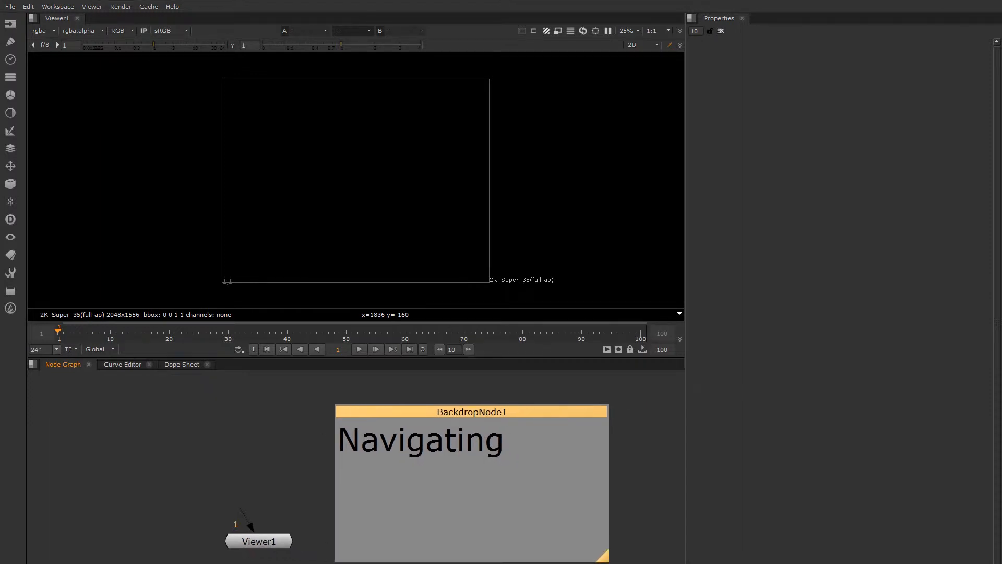
pyautogui.scroll(-2, 313, 539)
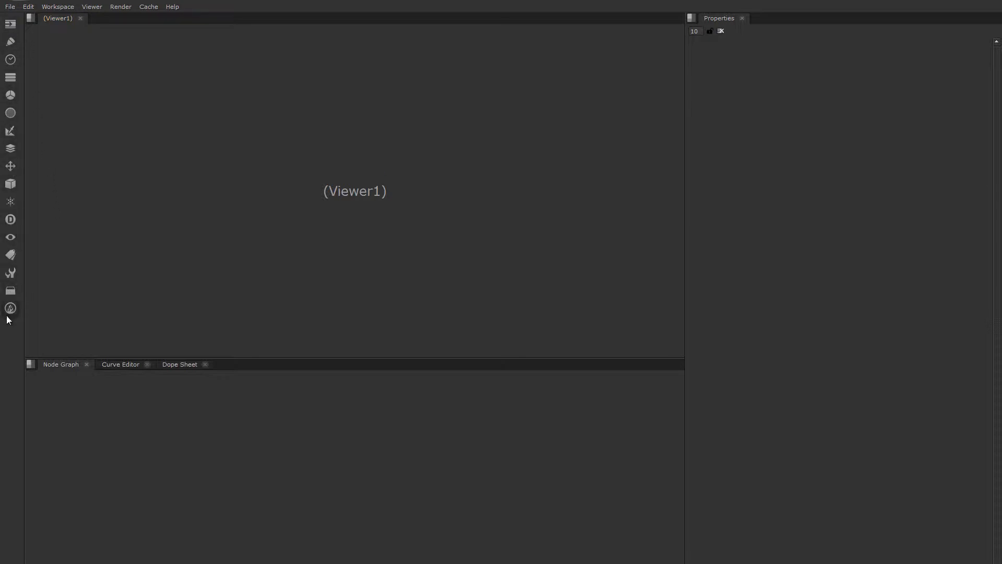
# Step: Add a Read node that loads GoldenGate.exr from the Tiles folder
pyautogui.click(10, 27)
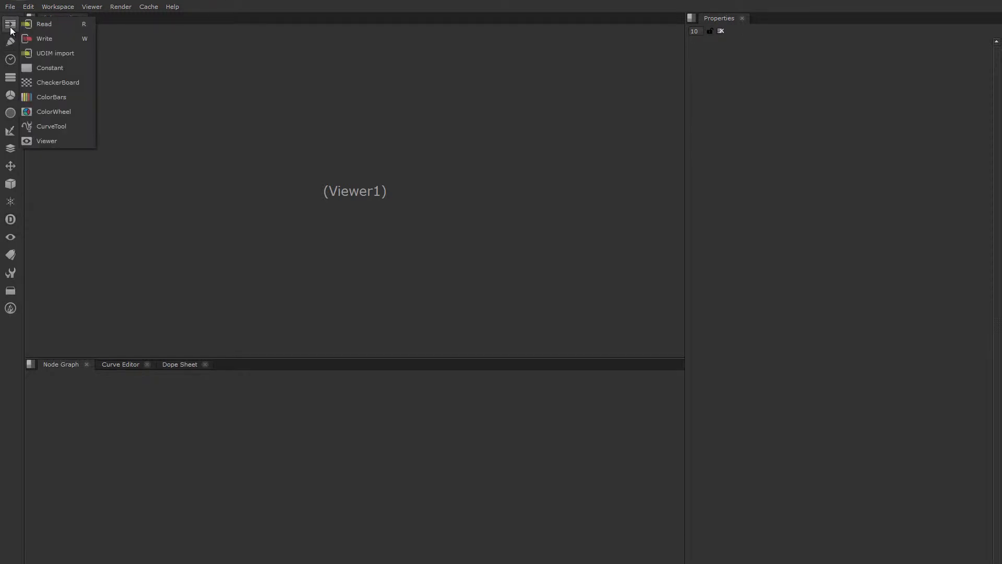
pyautogui.click(44, 25)
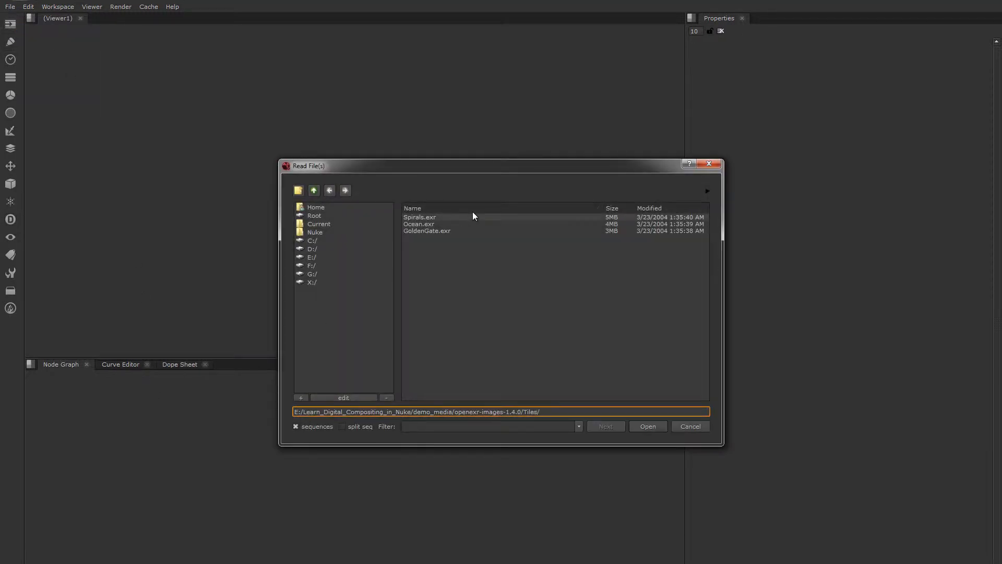
pyautogui.click(427, 232)
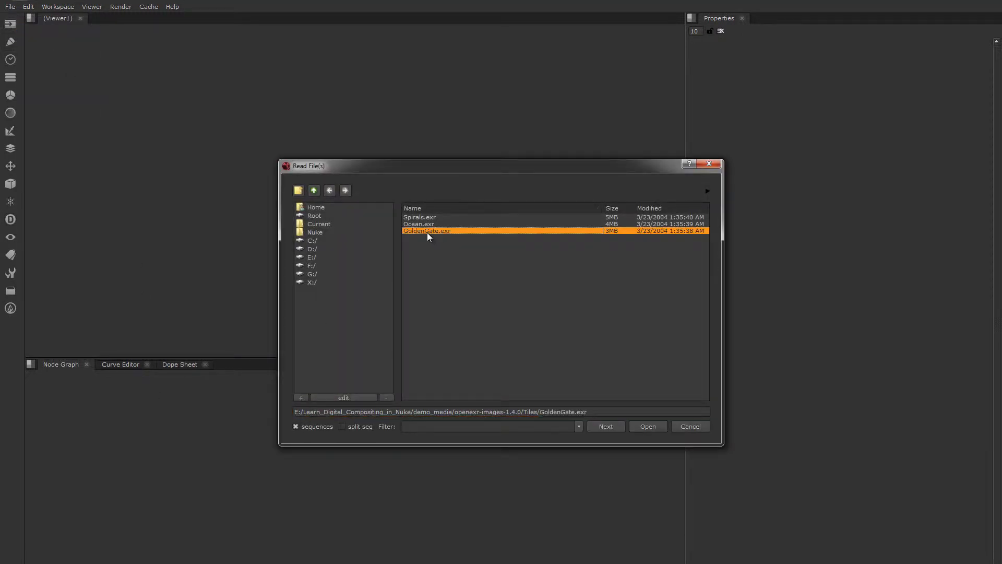
pyautogui.click(647, 427)
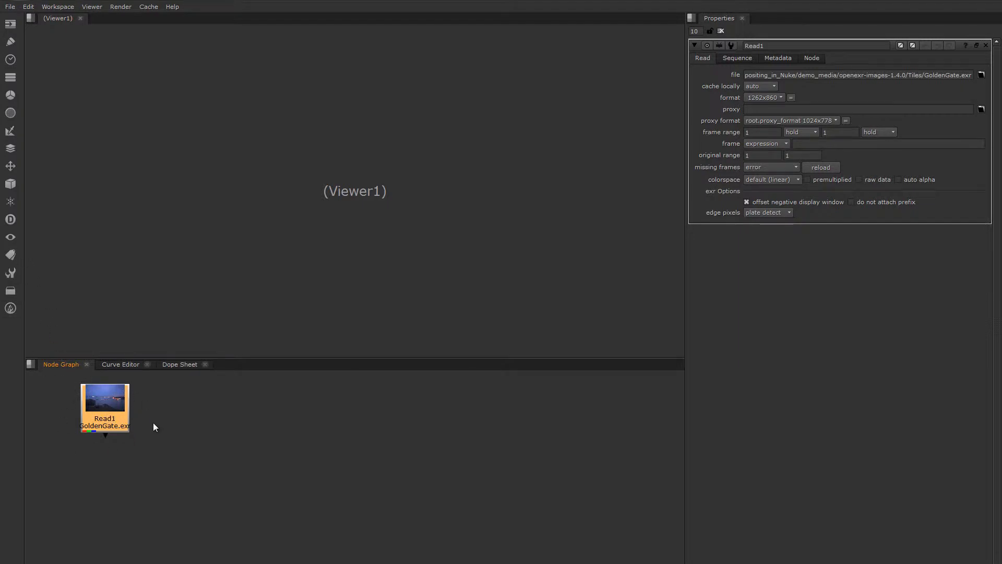
# Step: Add a second Read node loading Ocean.exr and place it directly beside the GoldenGate node
pyautogui.rightClick(173, 457)
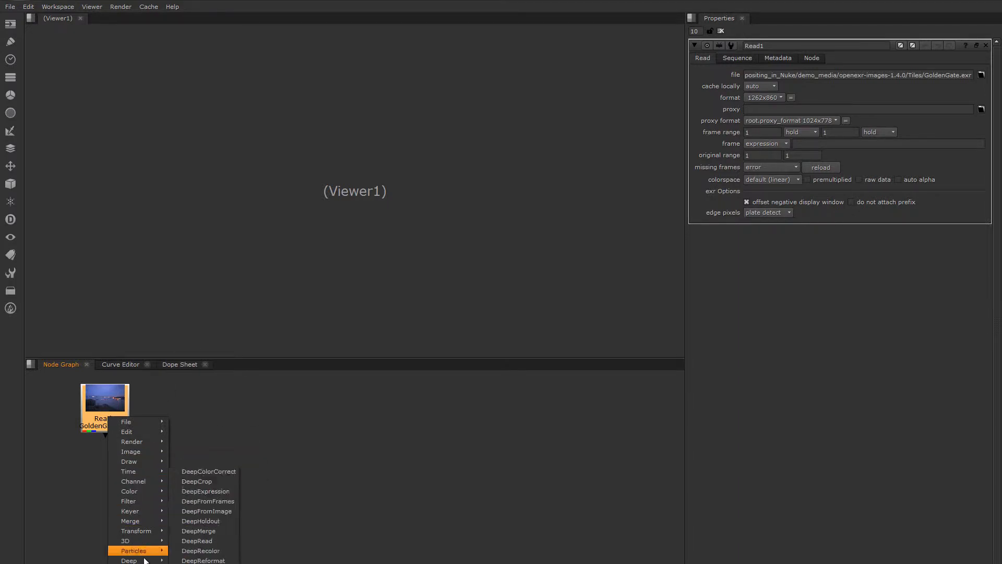
pyautogui.moveTo(148, 452)
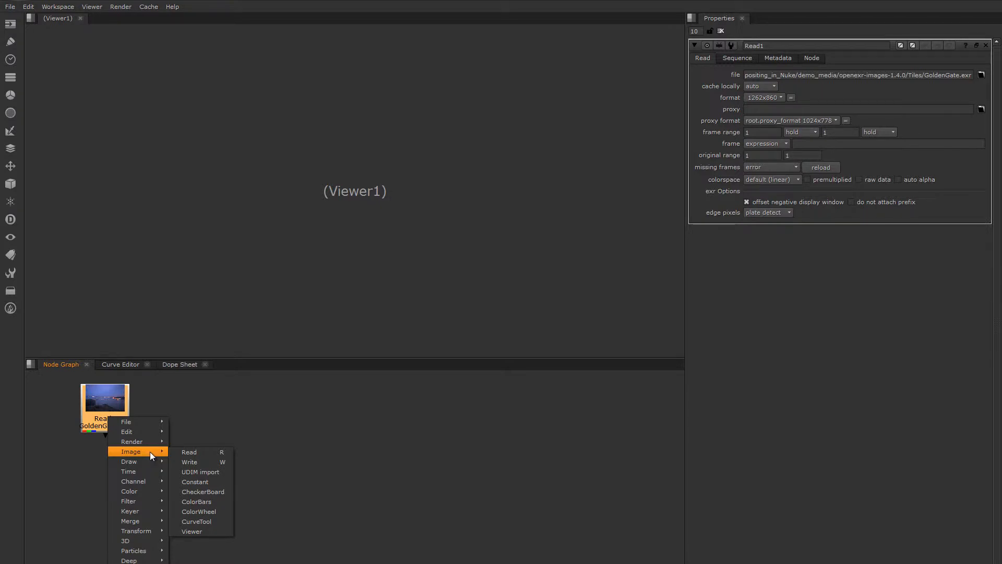
pyautogui.click(203, 453)
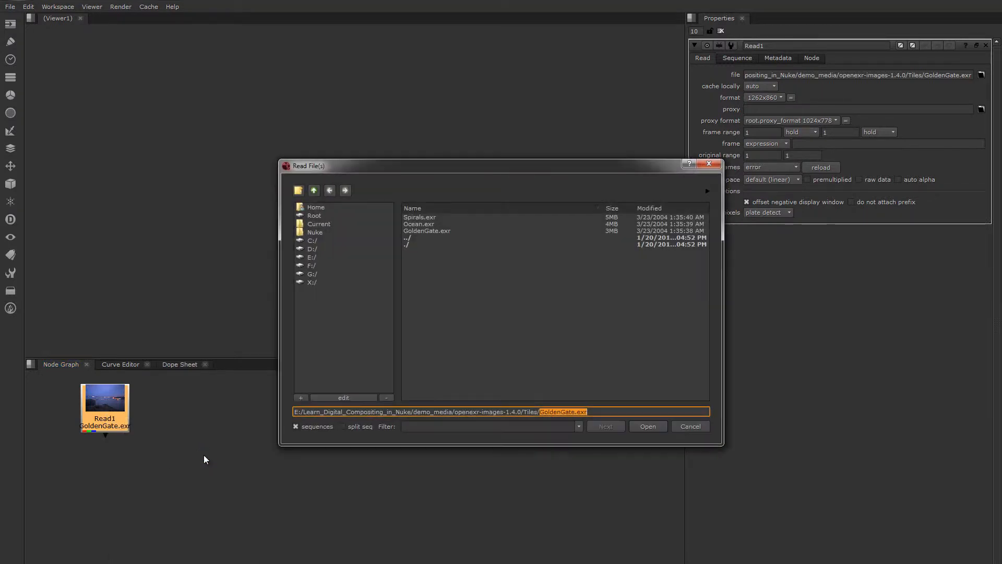
pyautogui.doubleClick(434, 224)
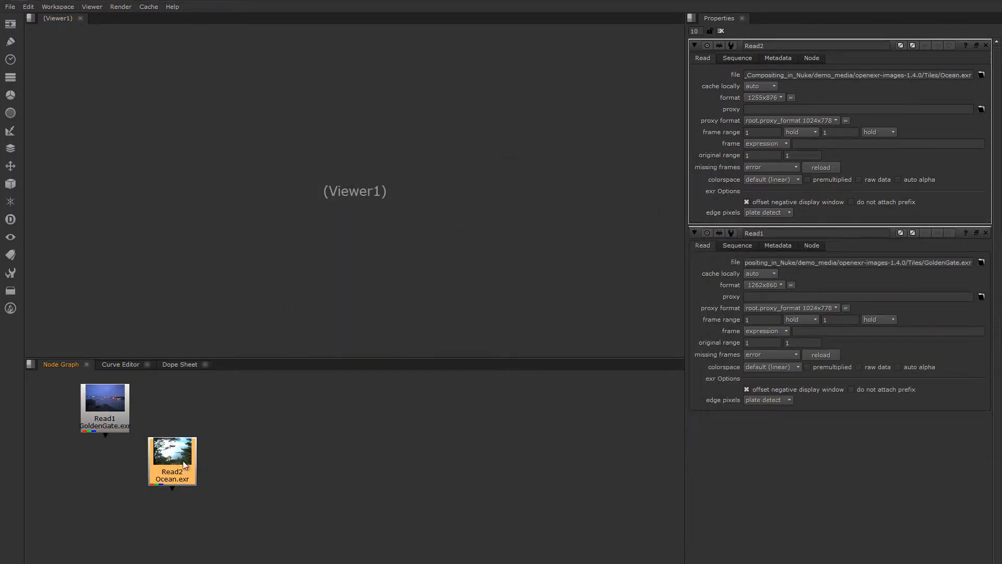
pyautogui.moveTo(183, 465); pyautogui.dragTo(174, 420)
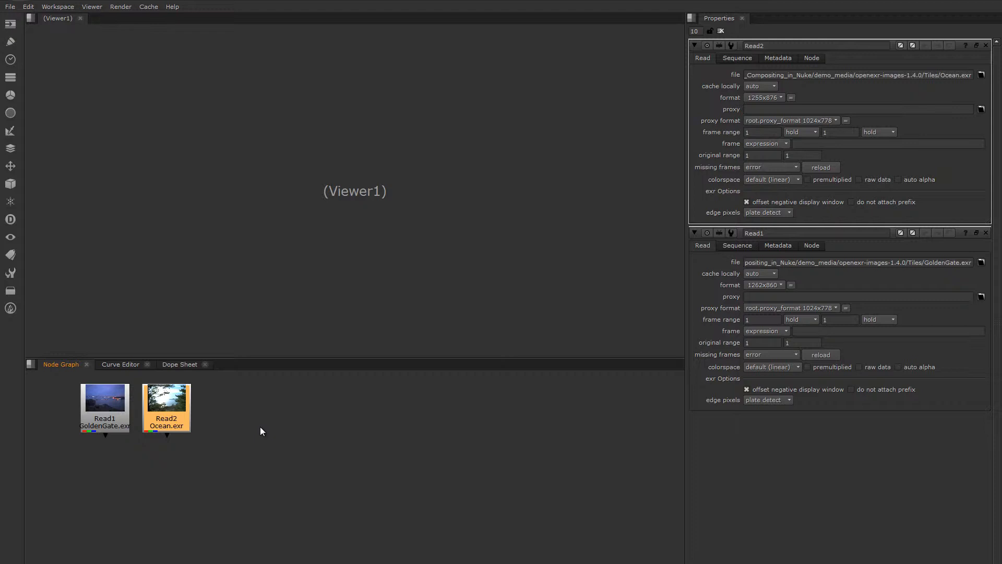
# Step: Add a Read node loading Spirals.exr by searching for "read", and place it in the row beside the Ocean node
pyautogui.press('Tab')
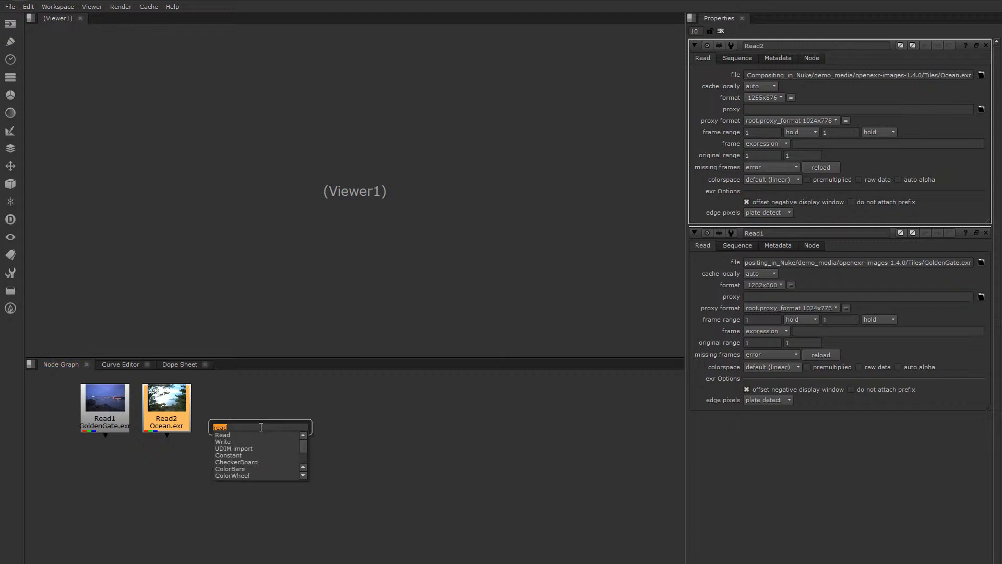
pyautogui.write('read')
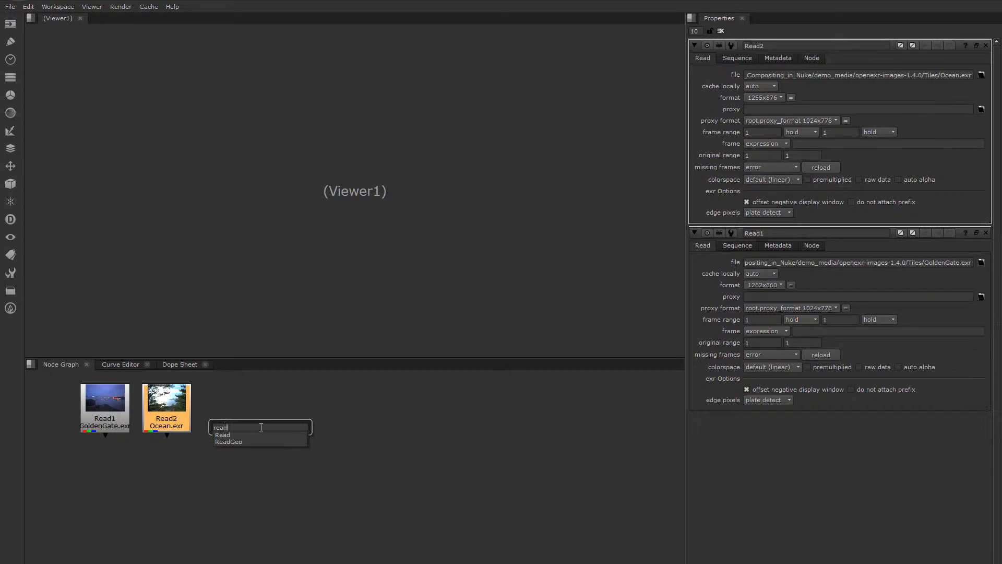
pyautogui.press('Return')
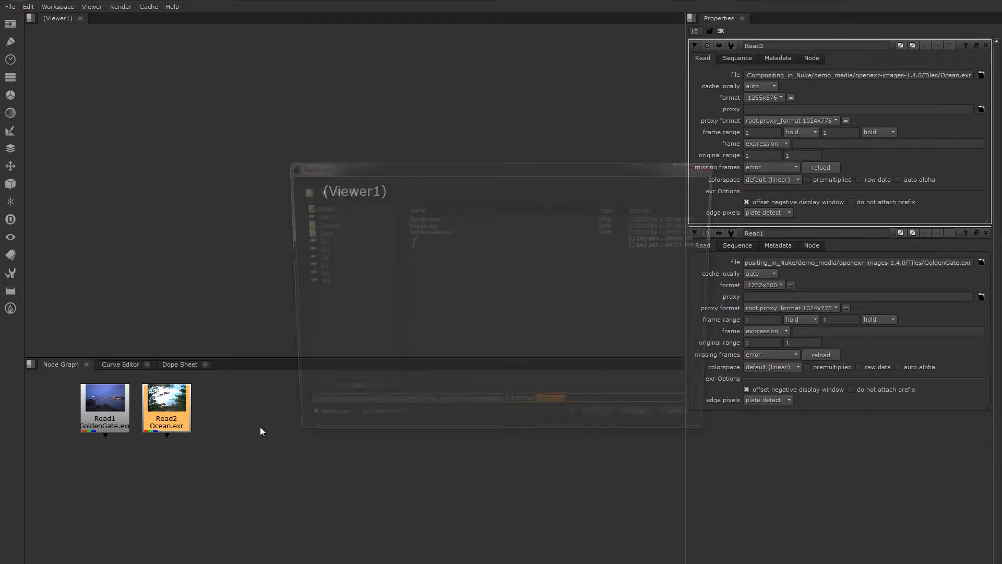
pyautogui.doubleClick(421, 217)
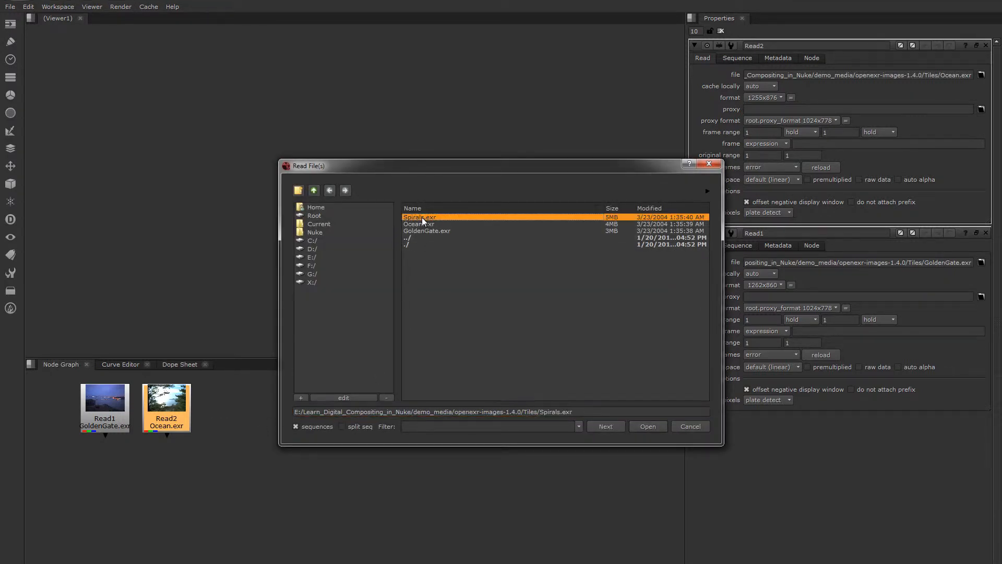
pyautogui.moveTo(177, 424); pyautogui.dragTo(226, 420)
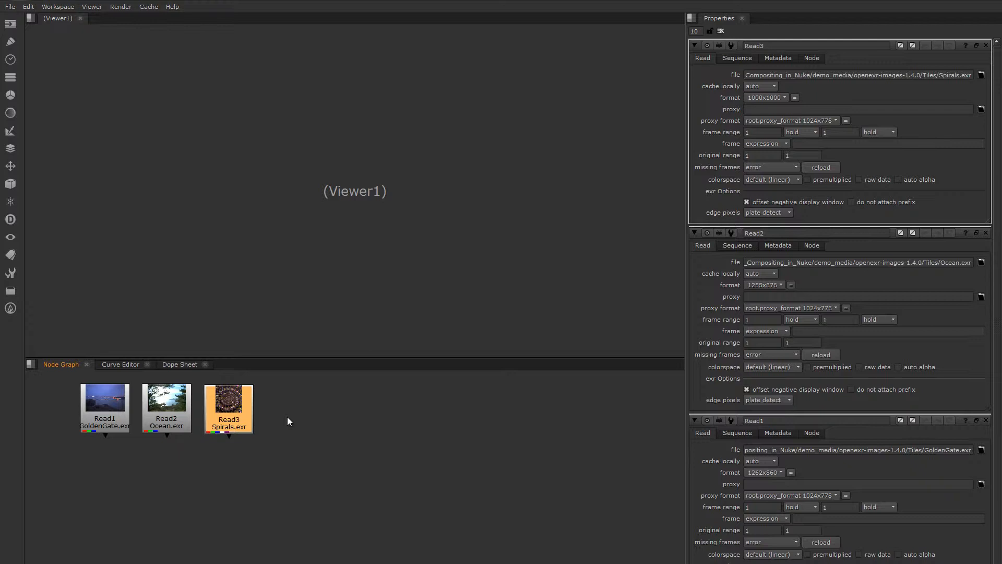
# Step: Add a Read node loading MtTamWest.exr from the ScanLines folder and place it beside the Spirals node
pyautogui.press('r')
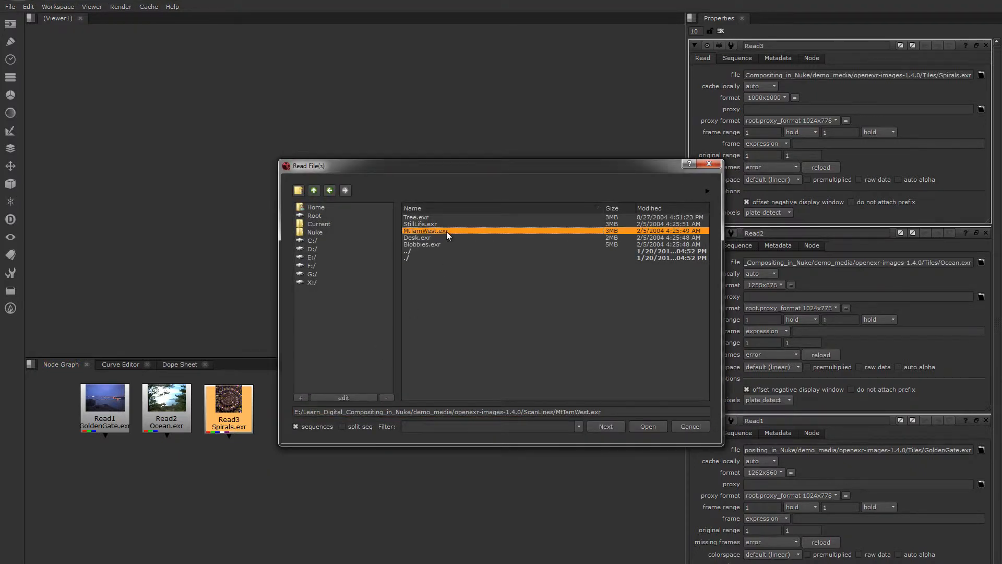
pyautogui.doubleClick(446, 230)
pyautogui.moveTo(227, 436); pyautogui.dragTo(291, 423)
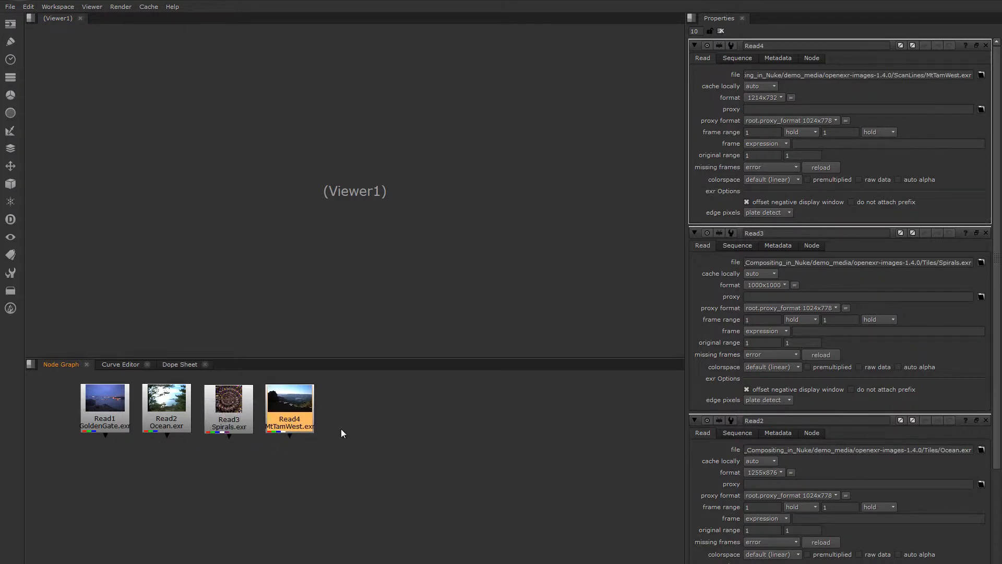
# Step: Switch to Windows Explorer, bring Desk.exr, StillLife.exr and Tree.exr from ScanLines into the node graph, and line them up in the row of Read nodes
pyautogui.hotkey('alt', 'Tab')
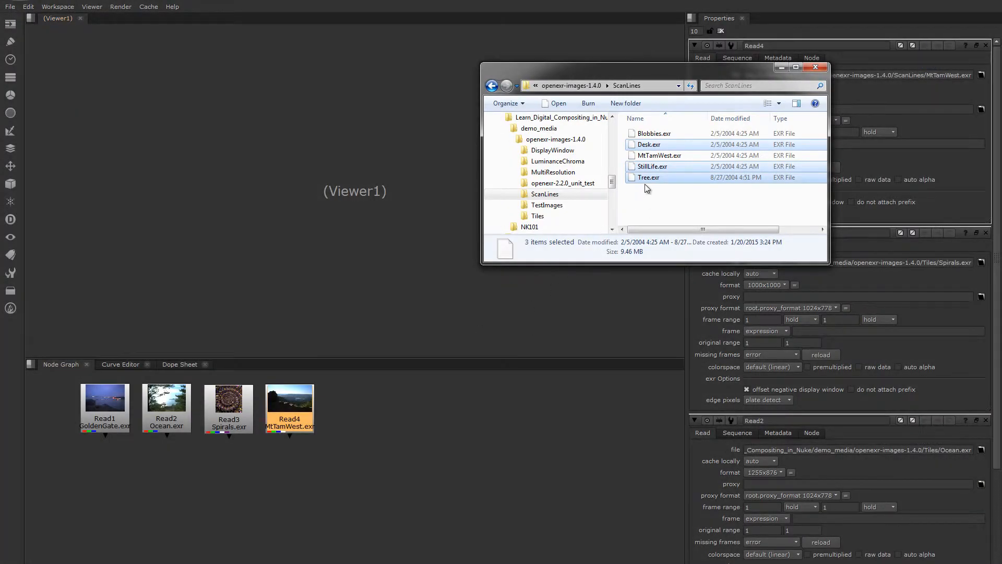
pyautogui.moveTo(649, 177); pyautogui.dragTo(523, 428)
pyautogui.moveTo(413, 436); pyautogui.dragTo(459, 424)
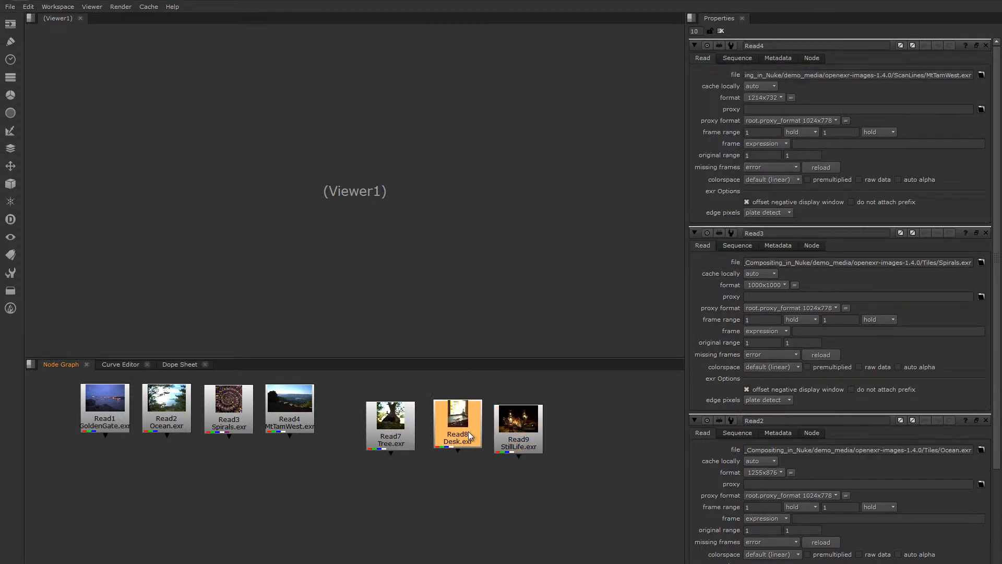
pyautogui.moveTo(393, 444); pyautogui.dragTo(367, 429)
pyautogui.moveTo(468, 434); pyautogui.dragTo(435, 420)
pyautogui.moveTo(509, 435); pyautogui.dragTo(480, 417)
pyautogui.click(388, 460)
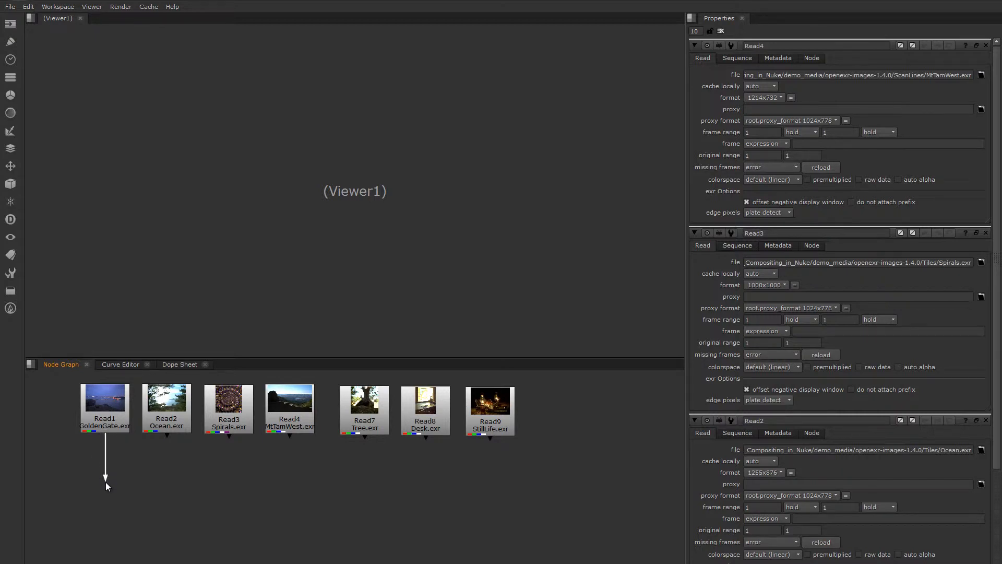
# Step: Add a Defocus node connected to the output of the GoldenGate Read node
pyautogui.moveTo(105, 485); pyautogui.dragTo(105, 485)
pyautogui.click(105, 424)
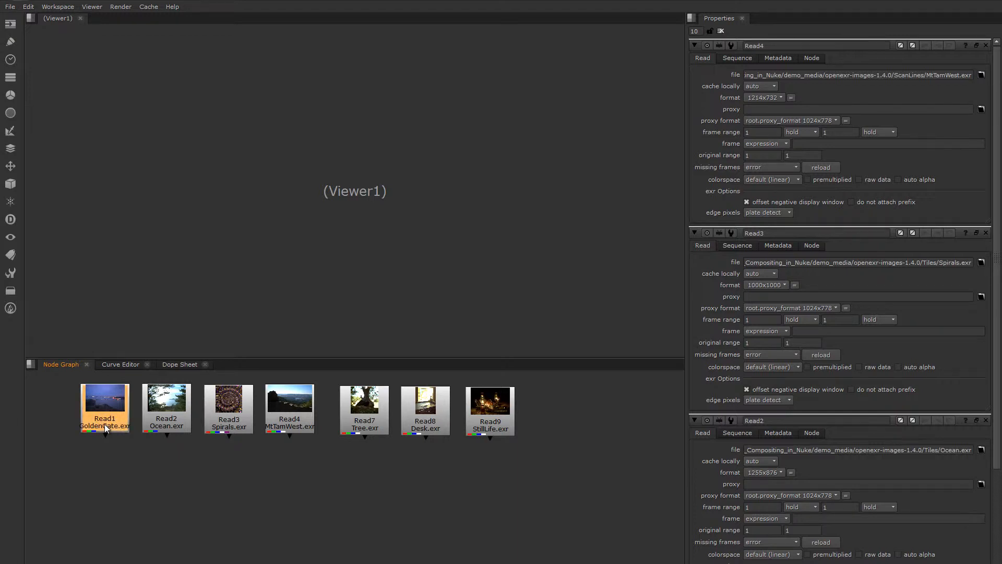
pyautogui.press('Tab')
pyautogui.write('de')
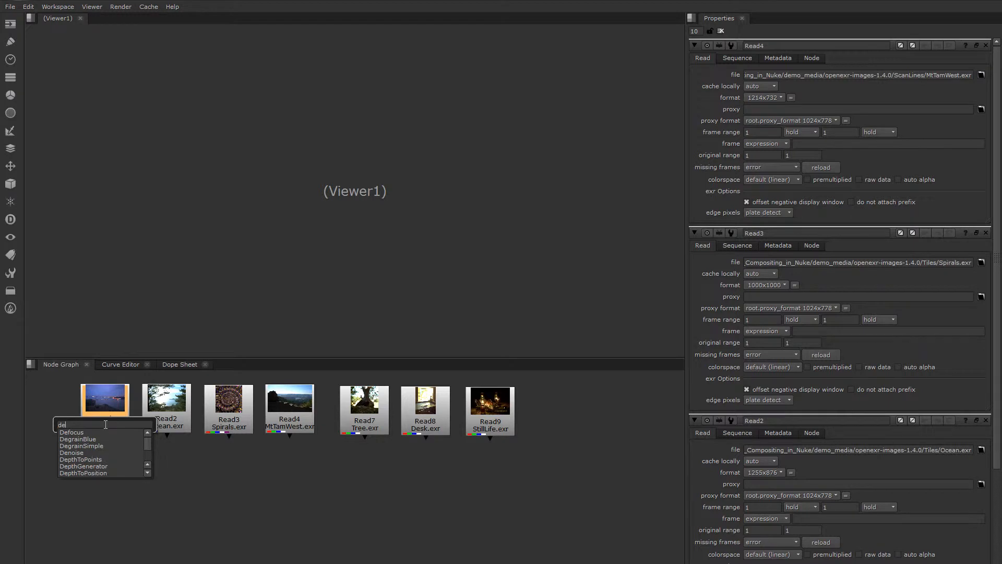
pyautogui.press('Down')
pyautogui.press('Return')
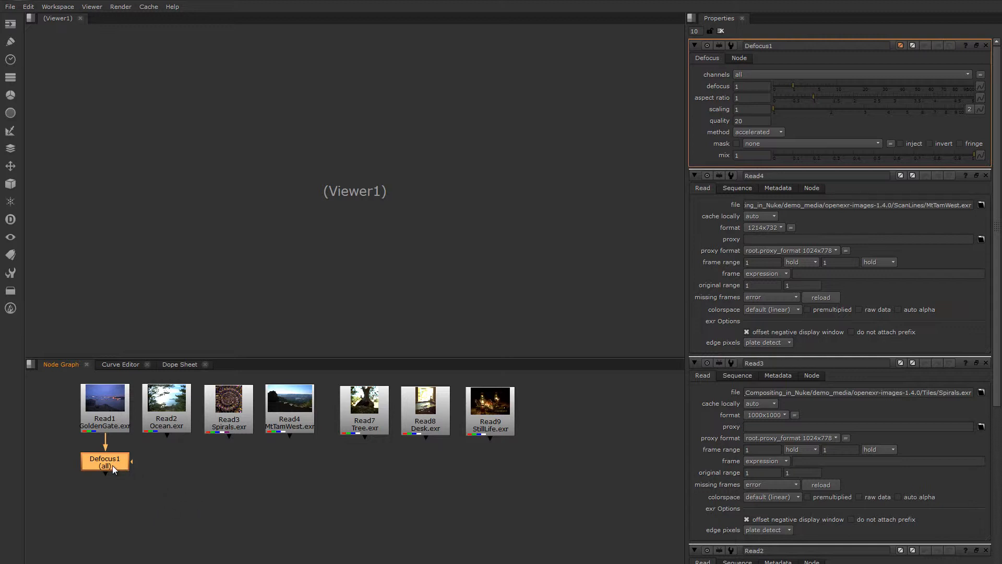
# Step: Display the Defocus result in a Viewer and move the Viewer node well below the Defocus node, aligned vertically with it
pyautogui.press('1')
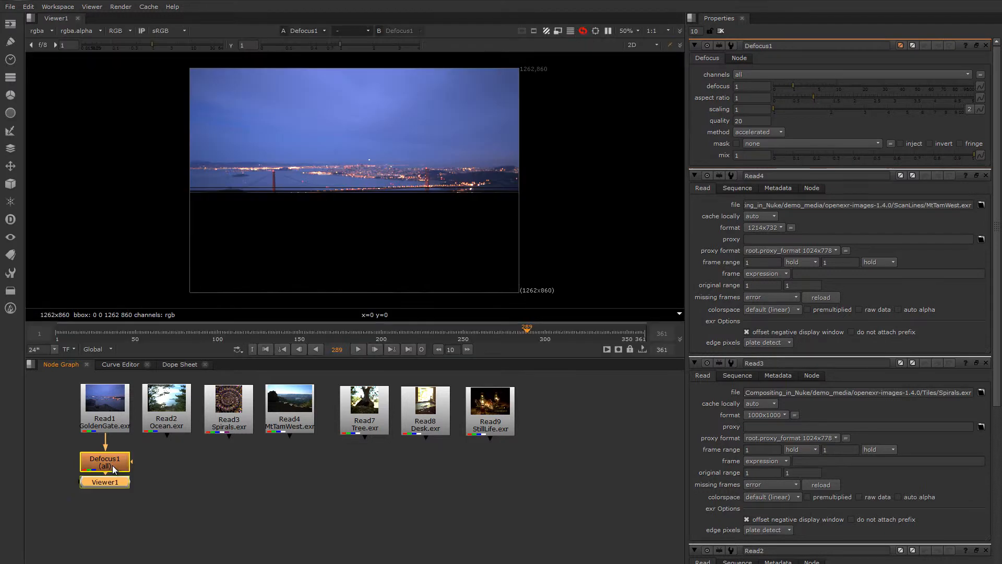
pyautogui.moveTo(123, 536); pyautogui.dragTo(92, 543)
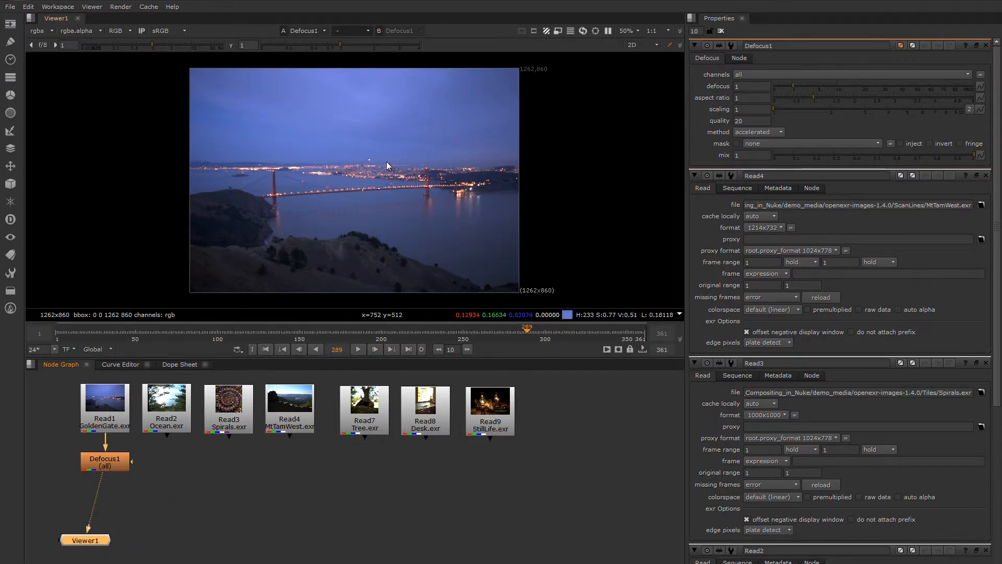
pyautogui.moveTo(94, 543); pyautogui.dragTo(115, 563)
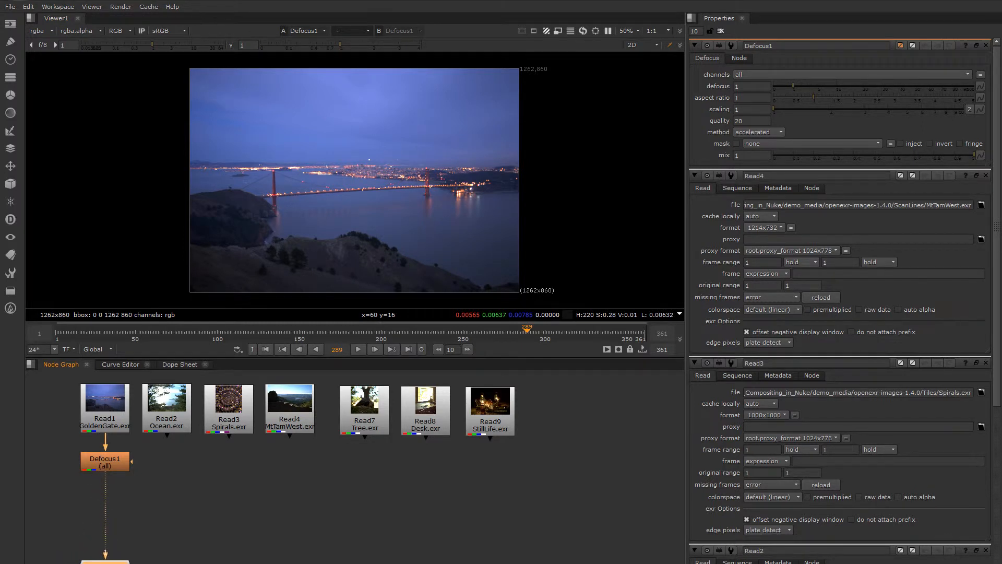
# Step: Connect the Ocean.exr Read node to the Viewer's second input and toggle between inputs 1 and 2 to compare the images
pyautogui.click(173, 415)
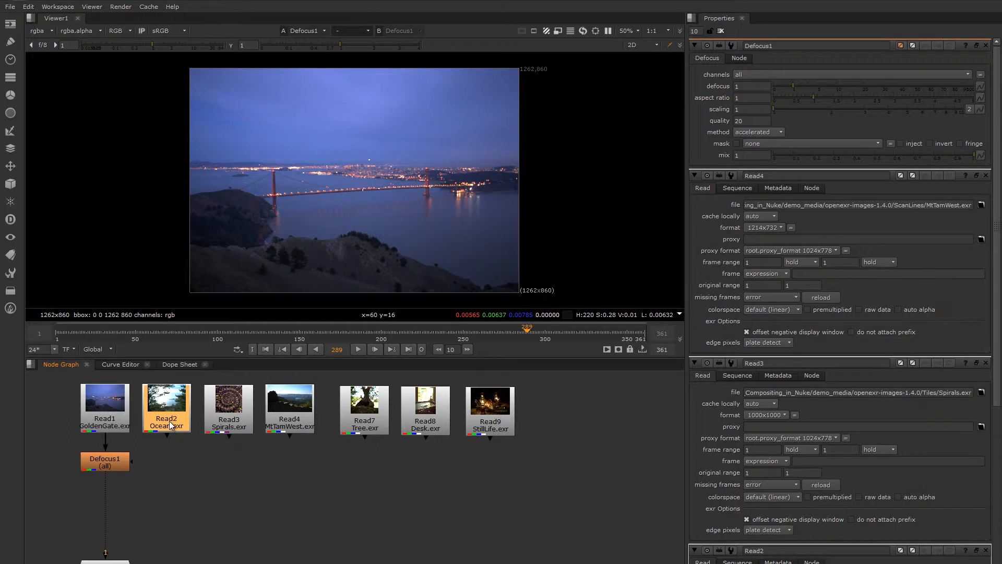
pyautogui.press('2')
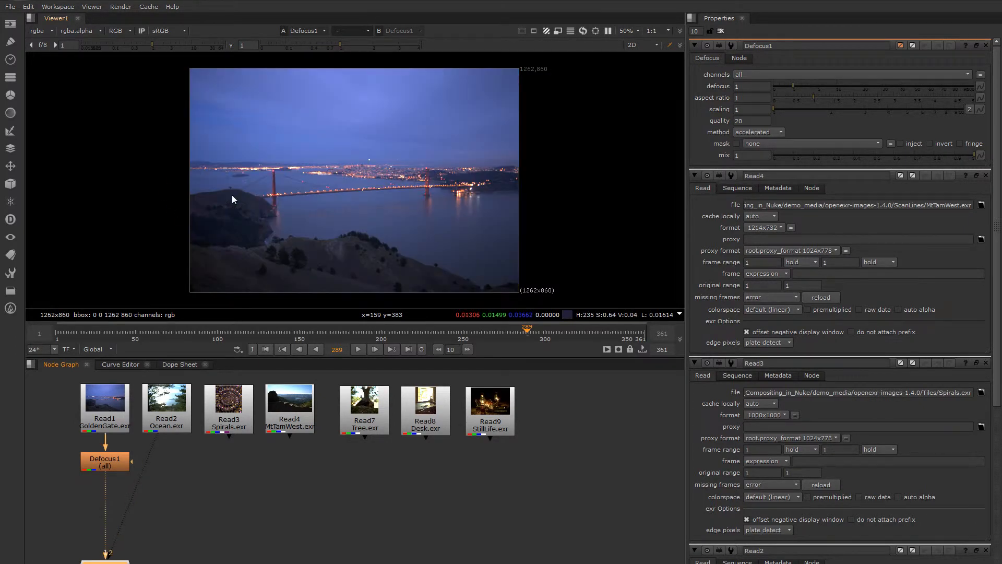
pyautogui.press('2')
pyautogui.press('1')
pyautogui.press('2')
pyautogui.press('1')
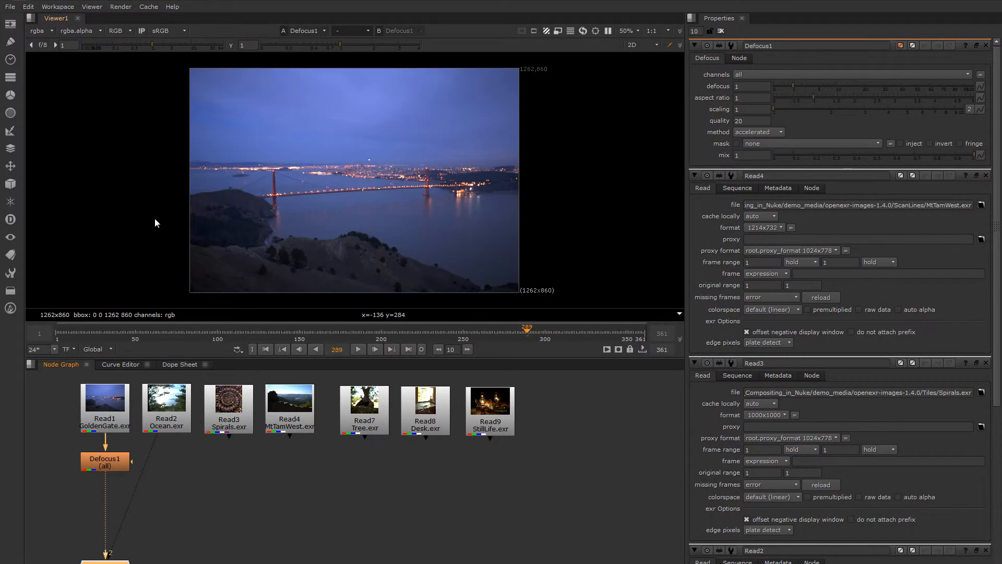
pyautogui.press('2')
pyautogui.press('1')
pyautogui.press('2')
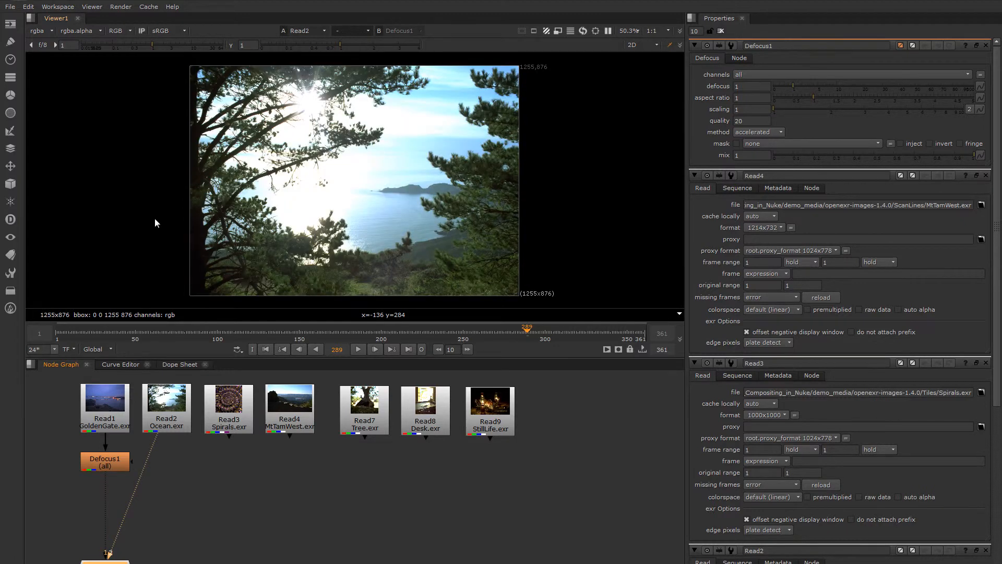
pyautogui.press('1')
# Step: Offset the Viewer node to the side of the Defocus column and feed it GoldenGate.exr as input 1 and Defocus as input 2
pyautogui.moveTo(106, 563); pyautogui.dragTo(193, 550)
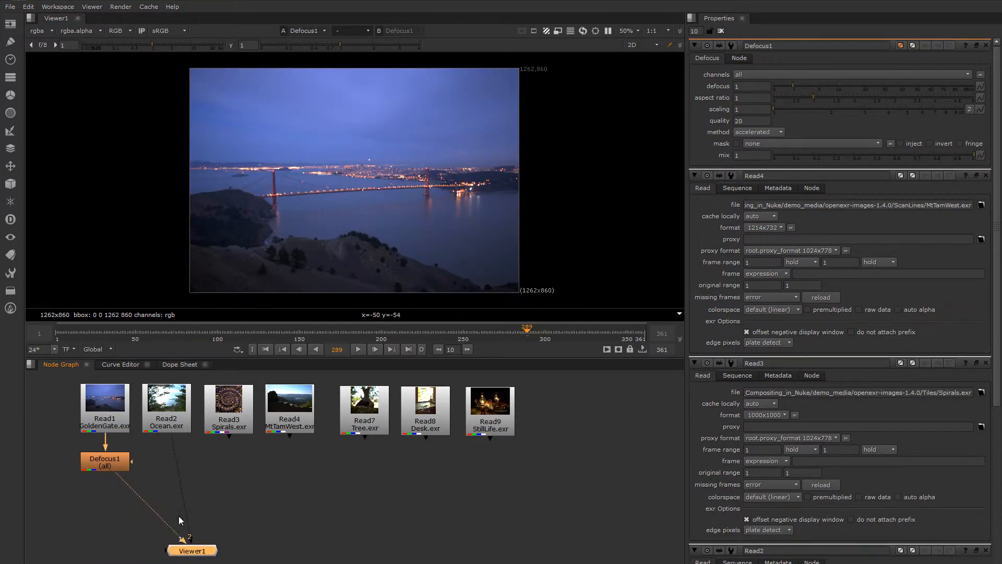
pyautogui.click(105, 465)
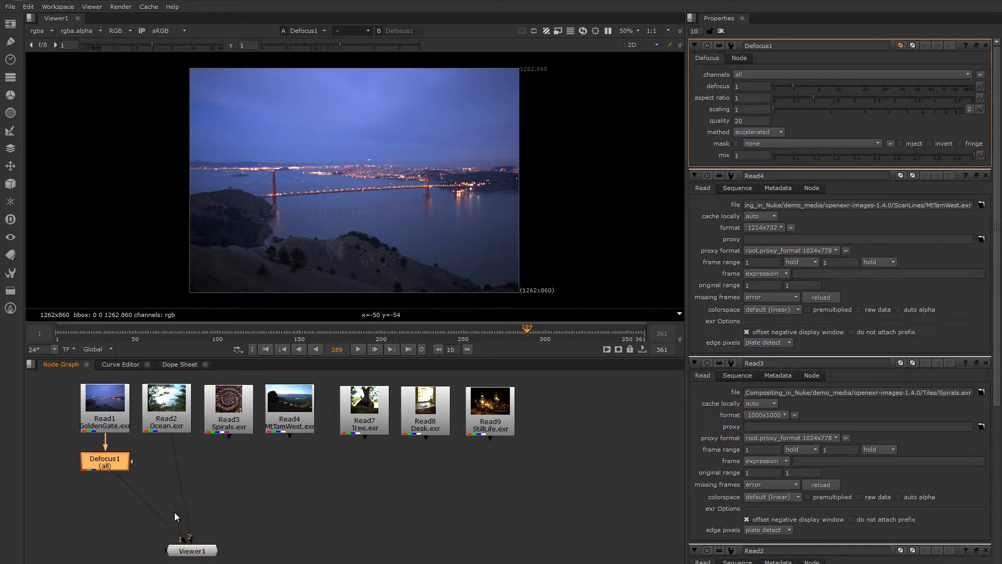
pyautogui.click(117, 420)
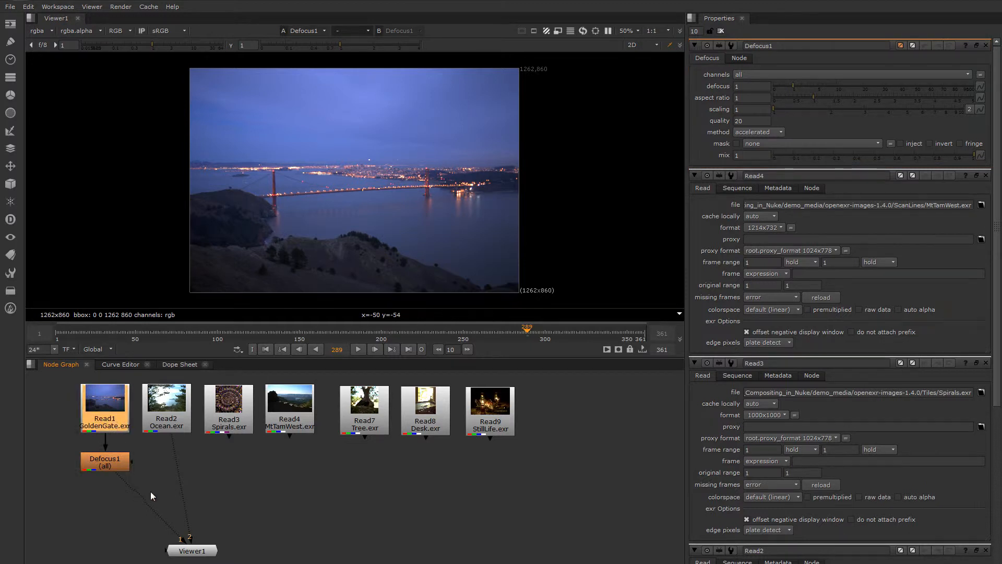
pyautogui.press('1')
pyautogui.click(113, 463)
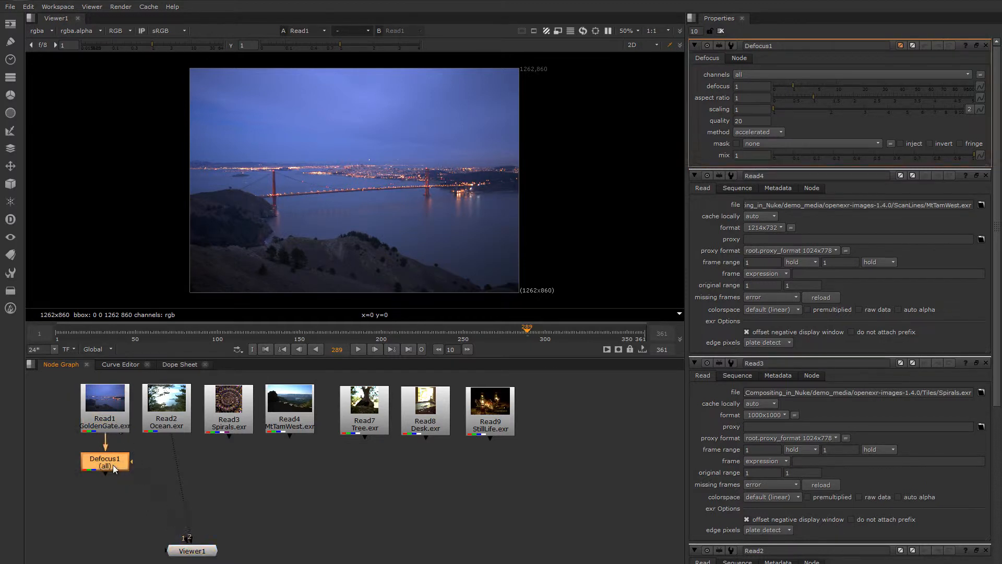
pyautogui.press('2')
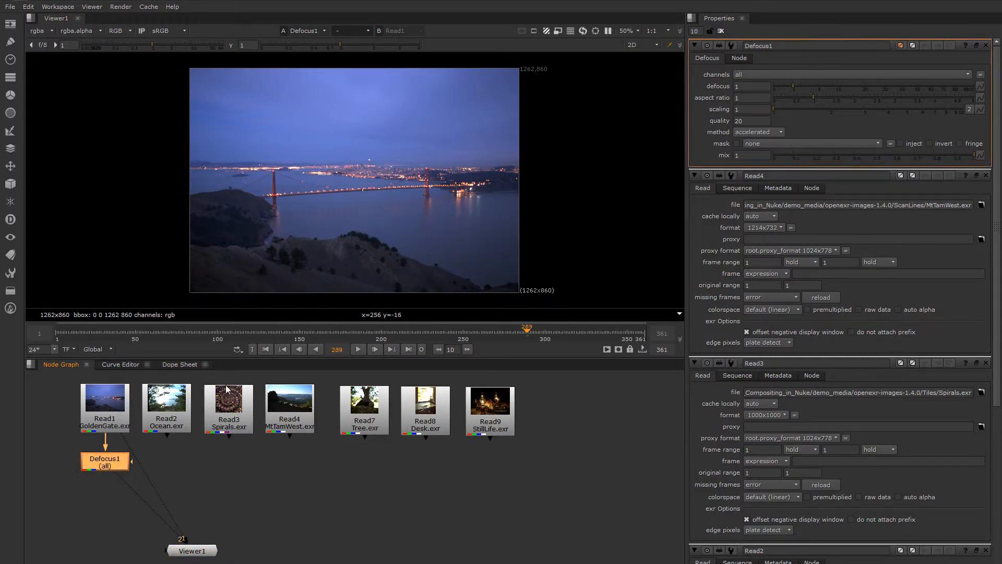
pyautogui.moveTo(196, 554); pyautogui.dragTo(196, 540)
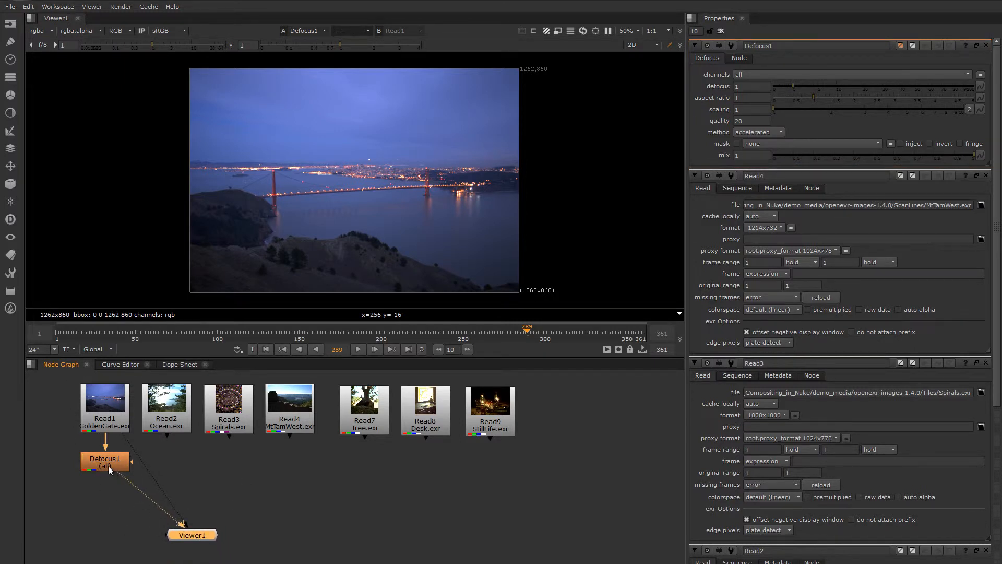
# Step: Set the Defocus node's defocus amount to 42.5 and lower the node to make room beneath the GoldenGate Read node
pyautogui.moveTo(108, 465); pyautogui.dragTo(110, 487)
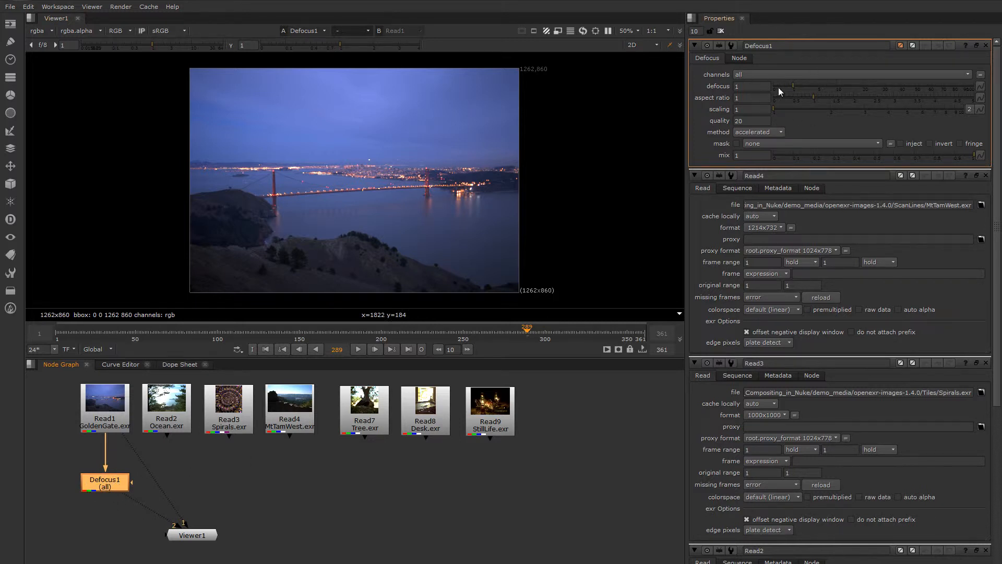
pyautogui.moveTo(778, 86); pyautogui.dragTo(903, 91)
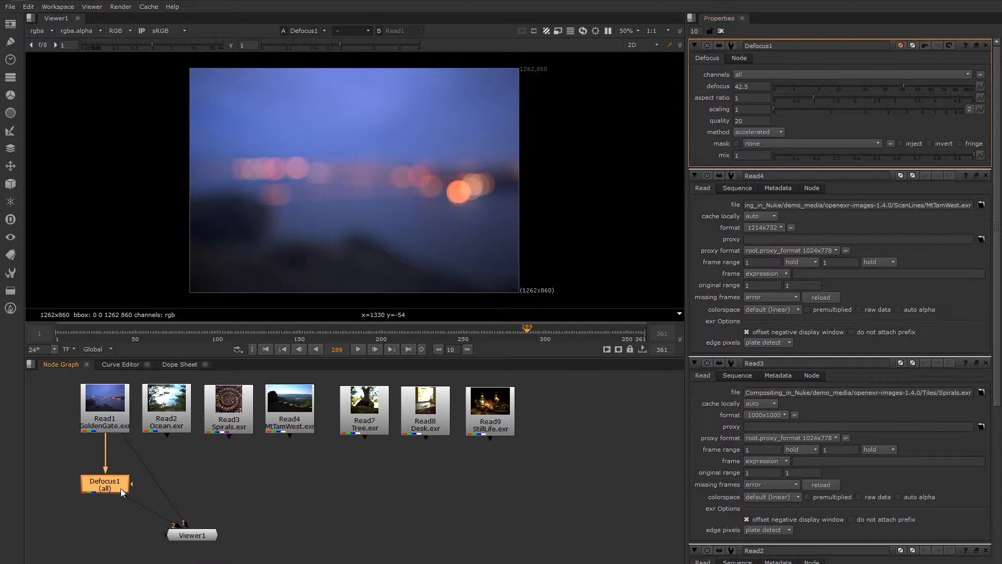
pyautogui.moveTo(121, 487); pyautogui.dragTo(119, 497)
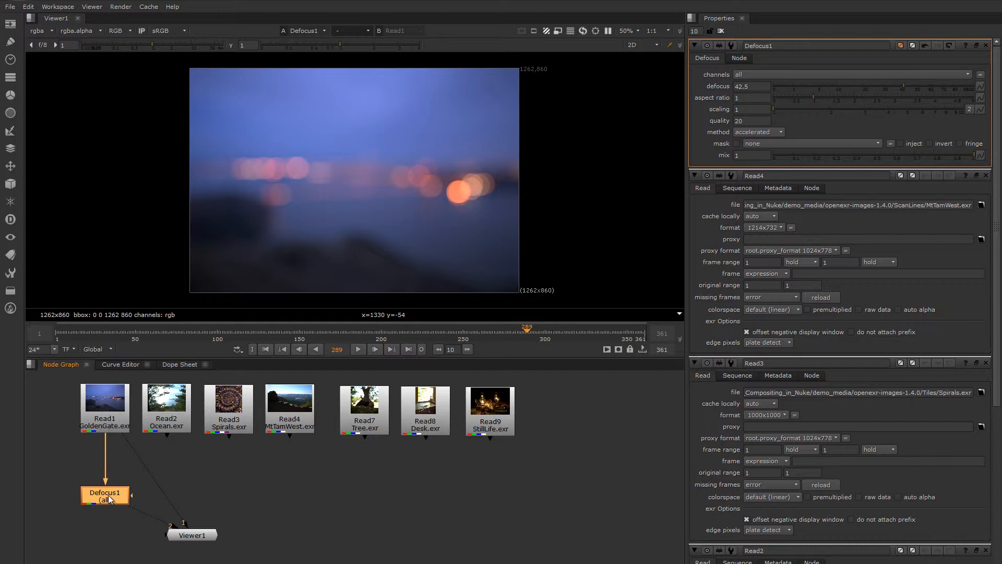
# Step: Insert a Grade node between the GoldenGate Read node and the Defocus node
pyautogui.click(110, 424)
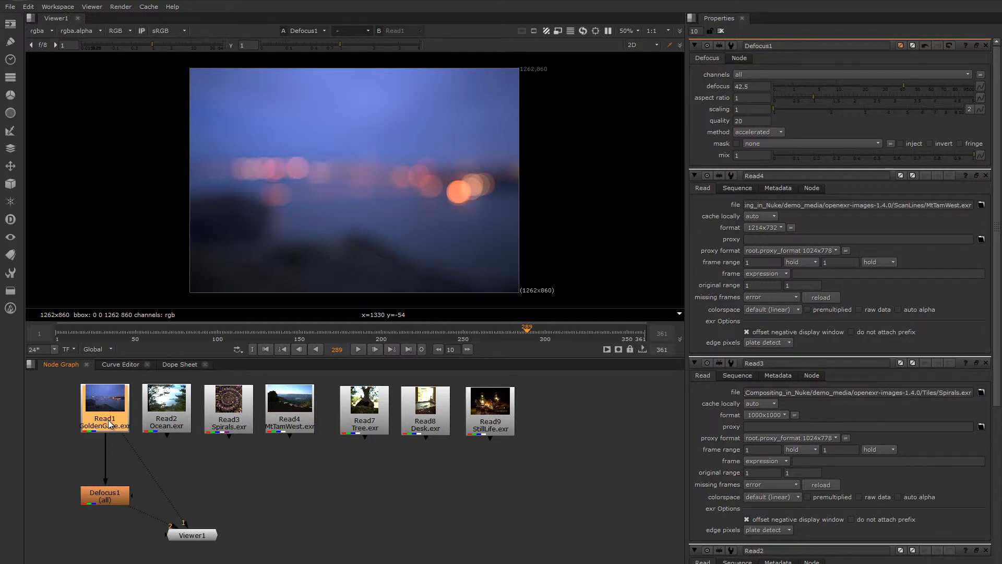
pyautogui.press('g')
pyautogui.moveTo(106, 443)
pyautogui.mouseDown()
pyautogui.moveTo(167, 462)
pyautogui.moveTo(103, 456)
pyautogui.mouseUp()
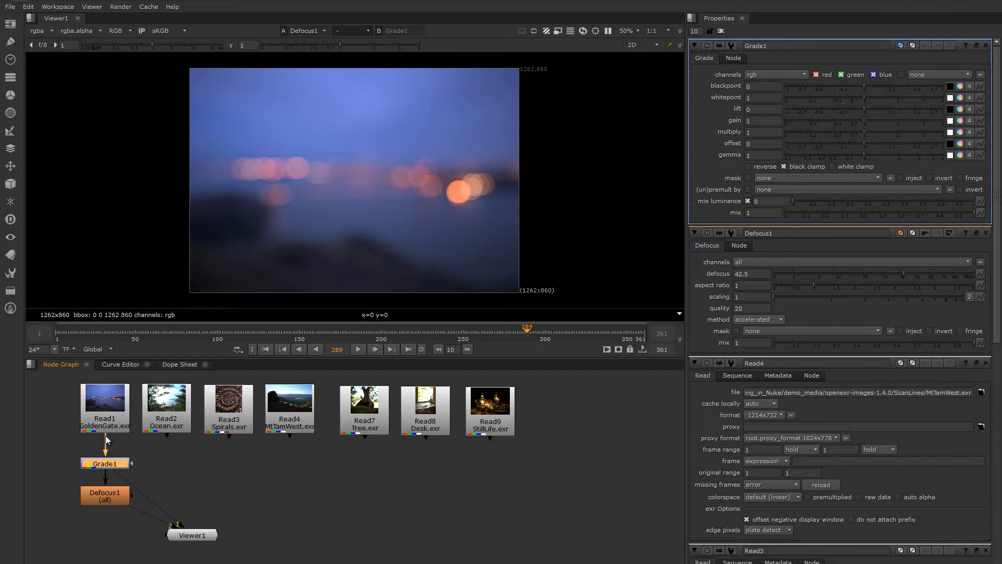
pyautogui.moveTo(106, 437); pyautogui.dragTo(223, 479)
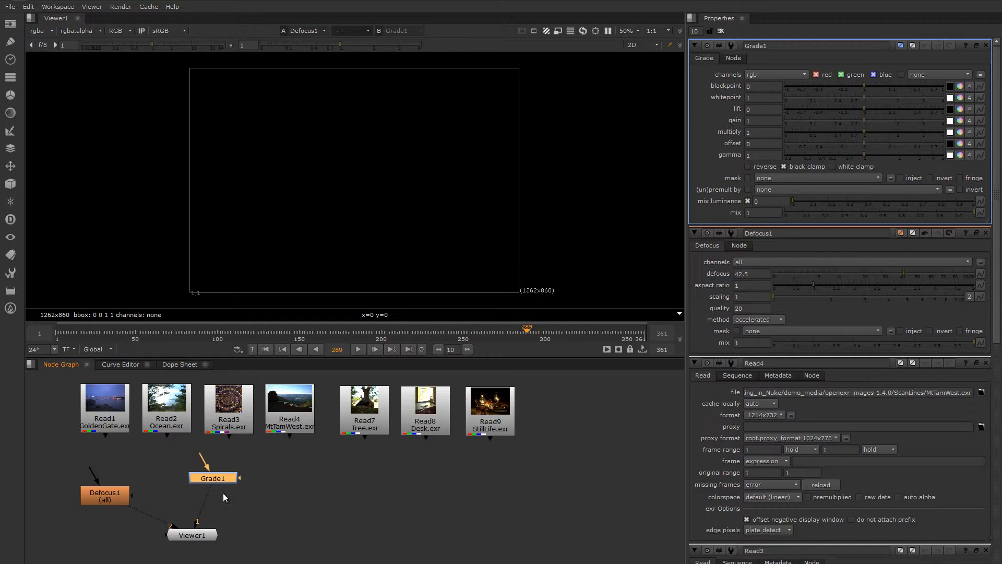
pyautogui.hotkey('ctrl', 'z')
pyautogui.hotkey('ctrl', 'z')
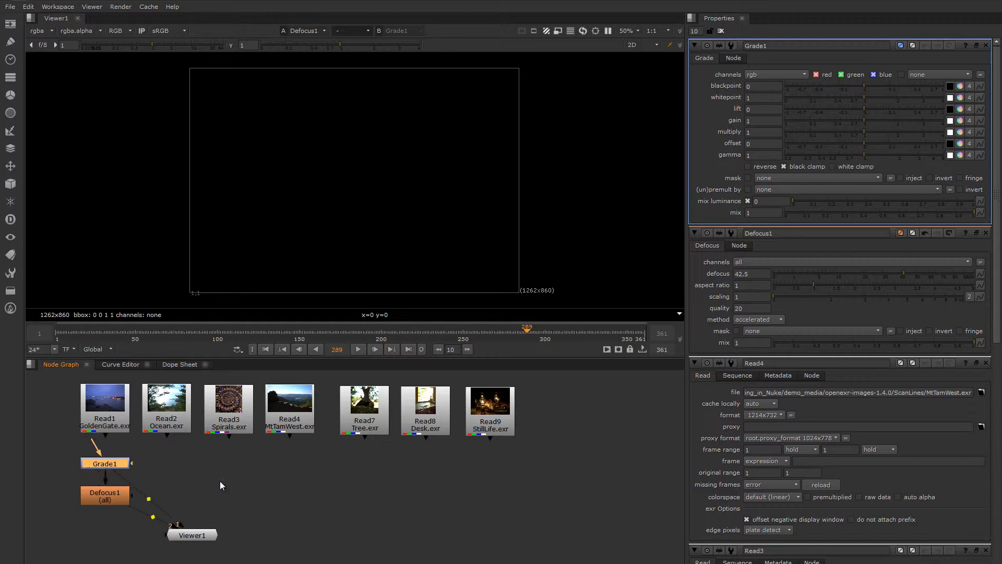
pyautogui.click(63, 451)
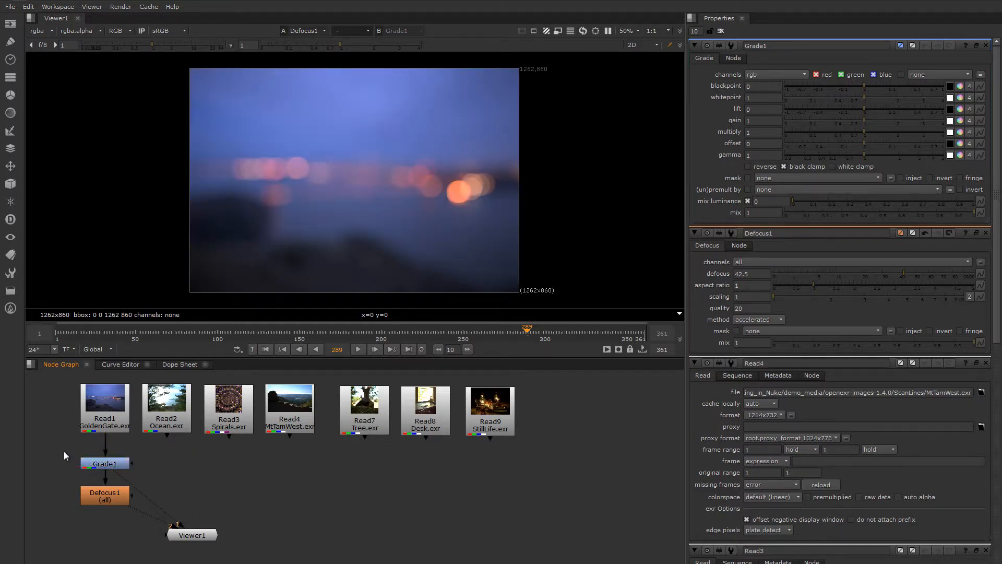
# Step: Extract the Grade node from the pipe between GoldenGate and Defocus and place it beside the column
pyautogui.moveTo(82, 459); pyautogui.dragTo(143, 475)
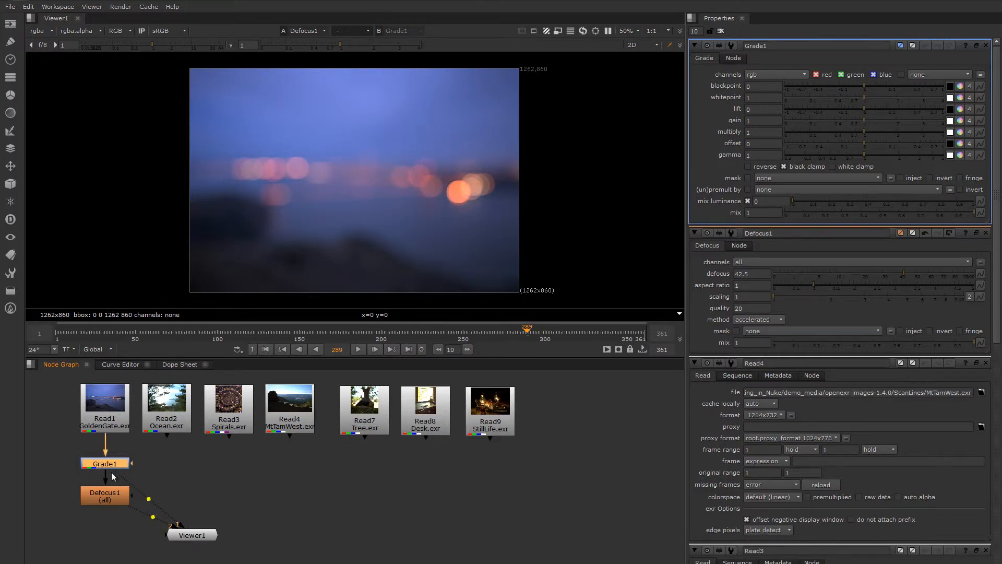
pyautogui.hotkey('ctrl', 'shift', 'x')
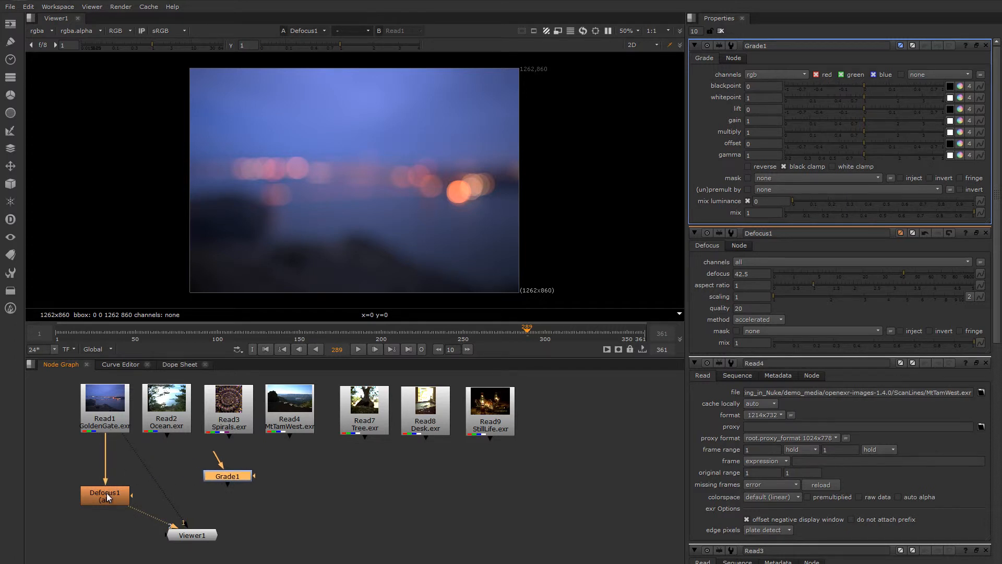
pyautogui.moveTo(230, 480); pyautogui.dragTo(196, 481)
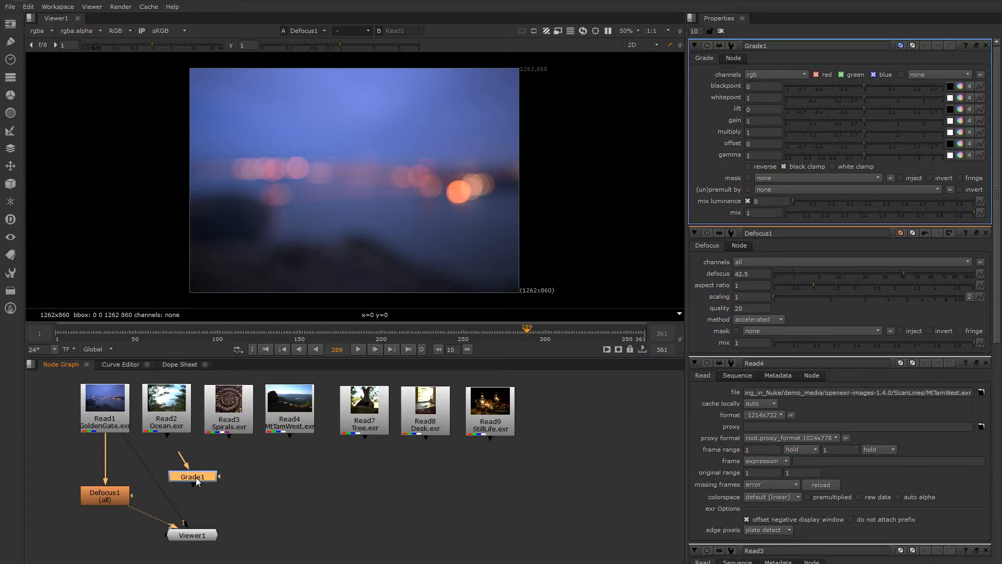
# Step: Wire Grade's input to the GoldenGate Read node and its output into Defocus, and align Grade vertically between them
pyautogui.click(179, 453)
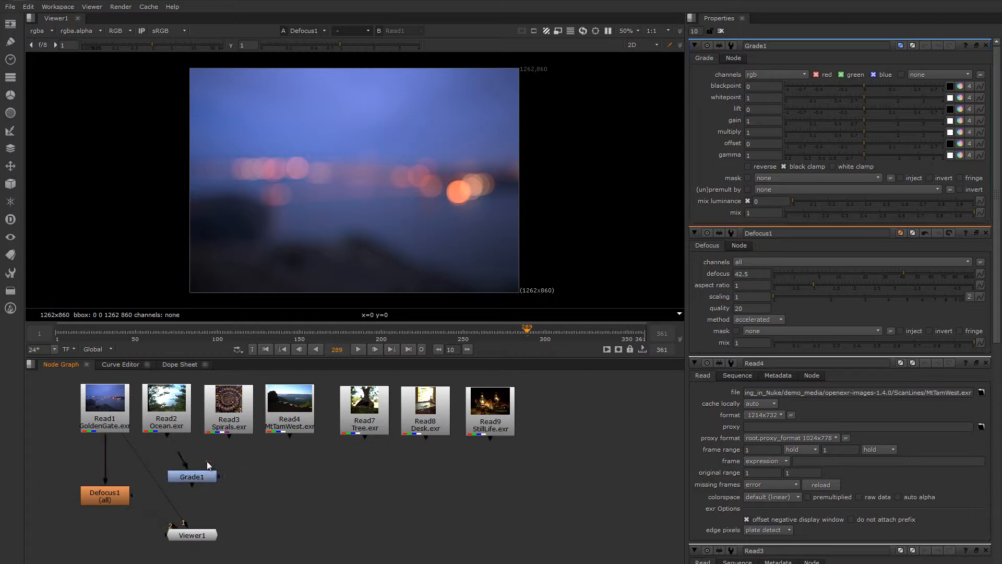
pyautogui.moveTo(192, 458); pyautogui.dragTo(109, 421)
pyautogui.moveTo(190, 480); pyautogui.dragTo(184, 467)
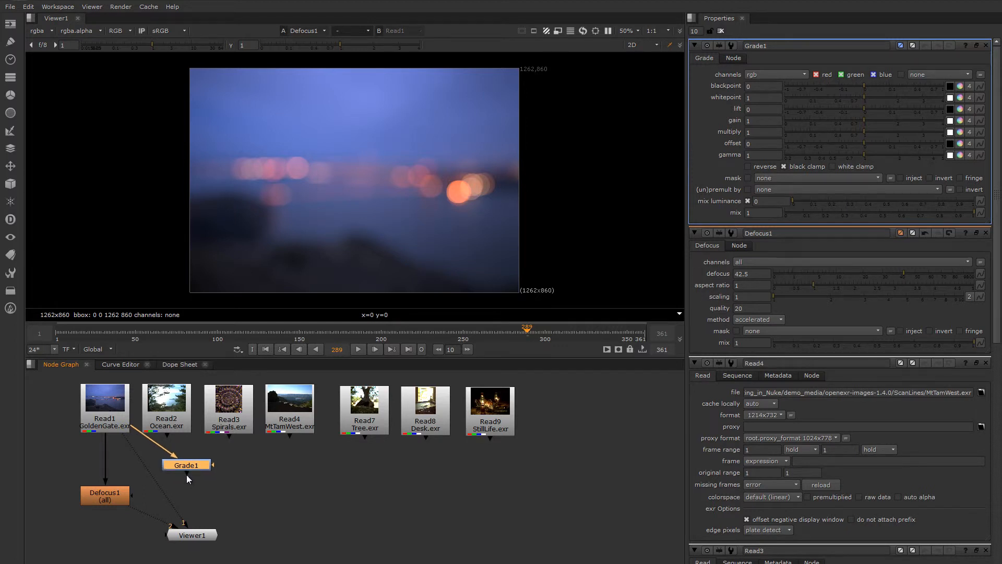
pyautogui.moveTo(104, 437)
pyautogui.mouseDown()
pyautogui.moveTo(155, 477)
pyautogui.moveTo(184, 467)
pyautogui.moveTo(168, 471)
pyautogui.moveTo(110, 431)
pyautogui.mouseUp()
pyautogui.moveTo(198, 490); pyautogui.dragTo(106, 494)
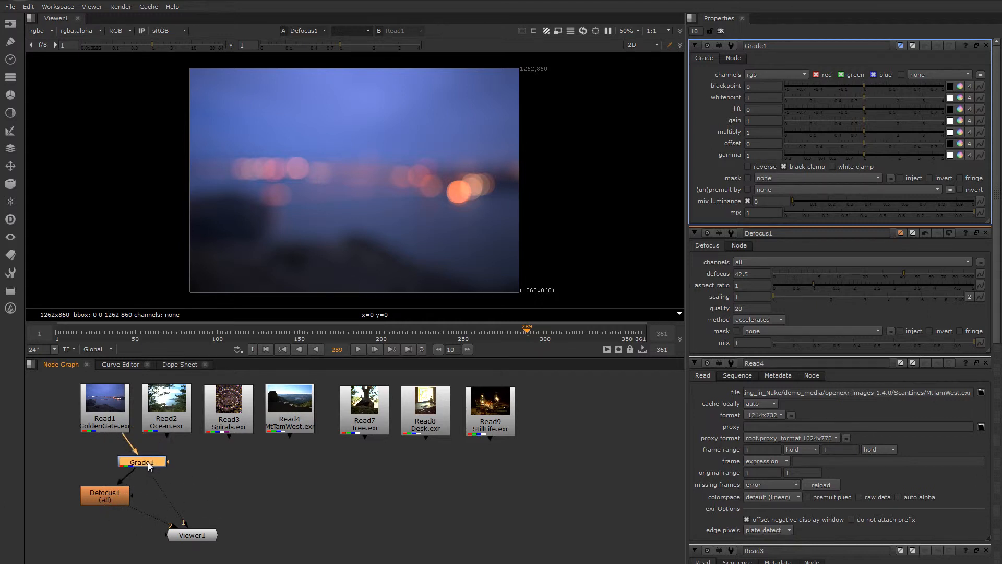
pyautogui.moveTo(149, 462); pyautogui.dragTo(114, 462)
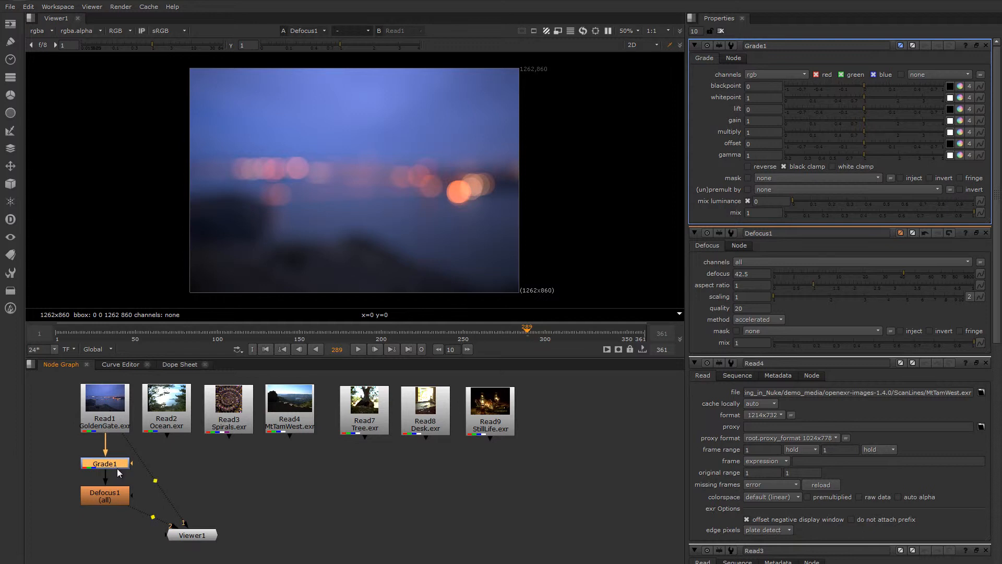
# Step: Extract Grade again, lower the Defocus node, and drop Grade onto the GoldenGate–Defocus pipe to reinsert it
pyautogui.hotkey('ctrl', 'shift', 'x')
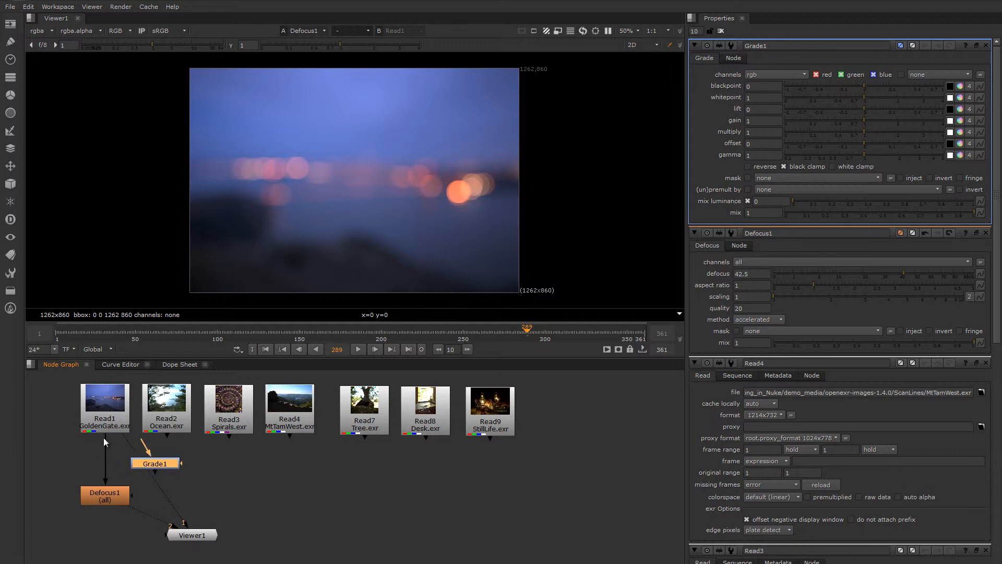
pyautogui.moveTo(105, 493); pyautogui.dragTo(106, 503)
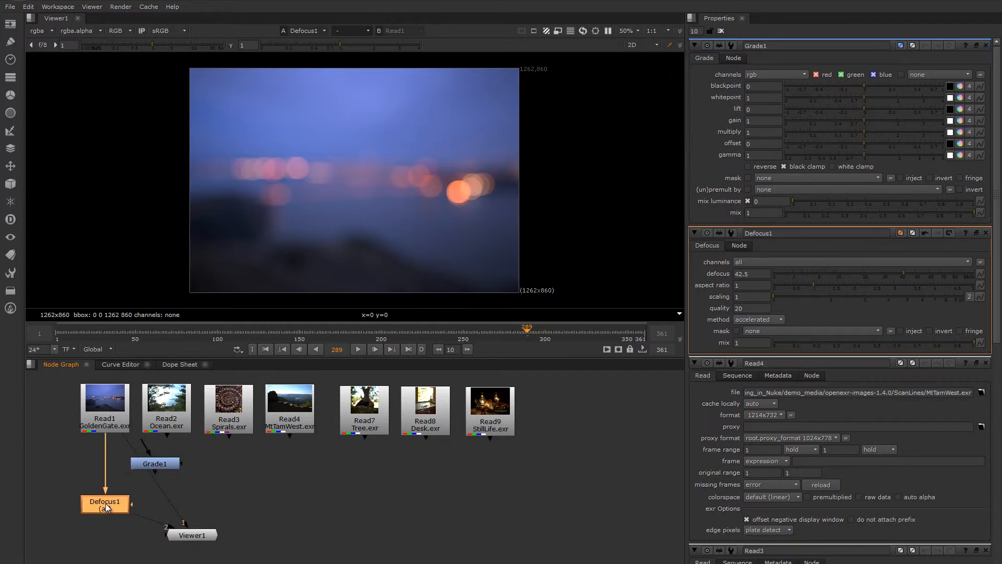
pyautogui.click(160, 462)
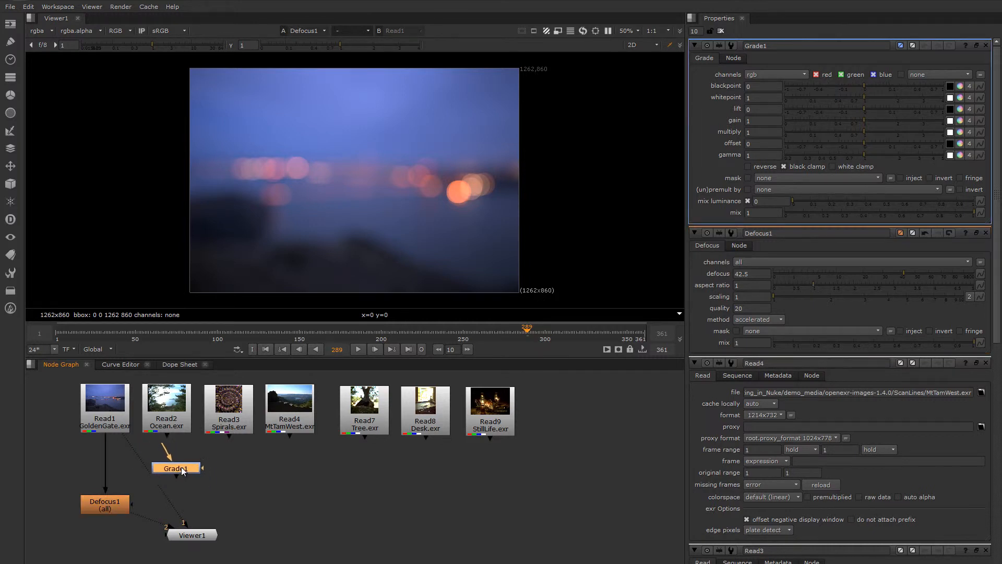
pyautogui.moveTo(111, 468); pyautogui.dragTo(110, 466)
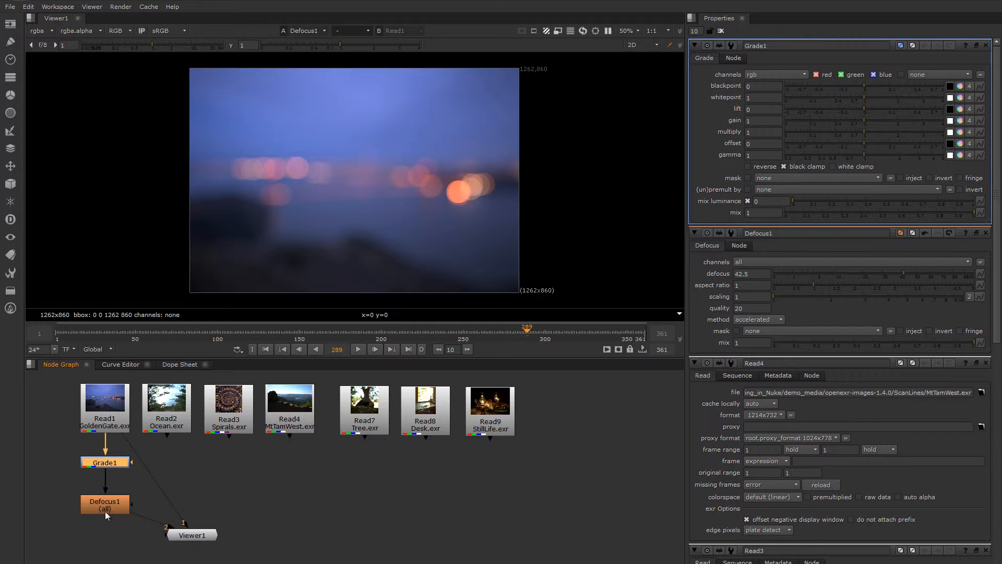
# Step: Select all Read nodes except GoldenGate and move them together farther away from the GoldenGate column
pyautogui.moveTo(221, 497); pyautogui.dragTo(280, 513, button='middle')
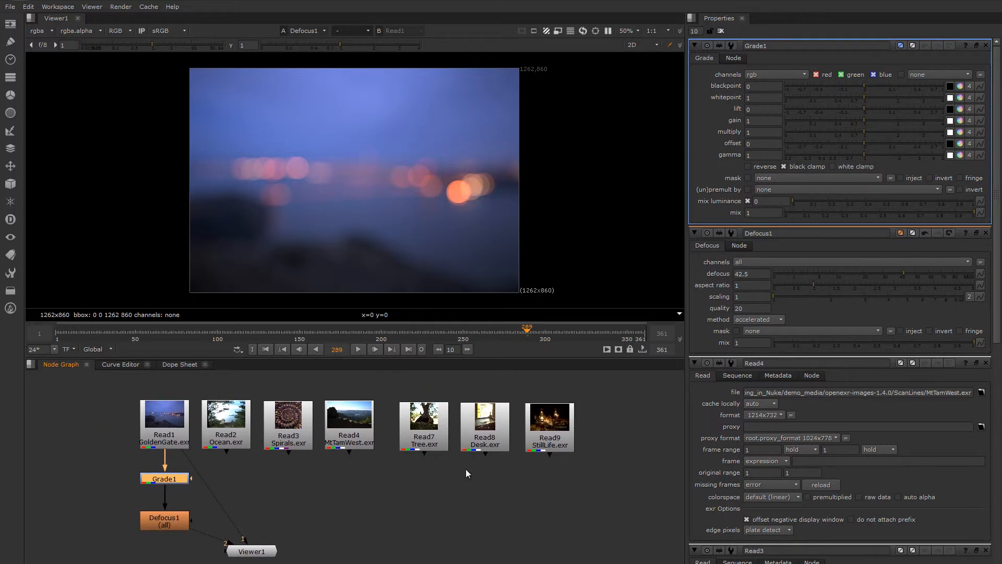
pyautogui.moveTo(608, 391); pyautogui.dragTo(204, 456)
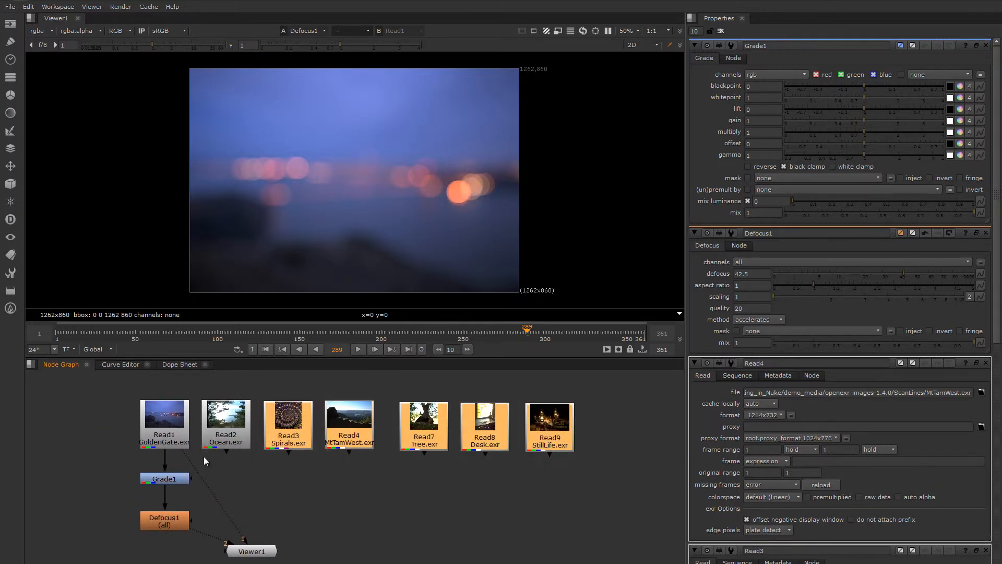
pyautogui.moveTo(204, 384); pyautogui.dragTo(590, 483)
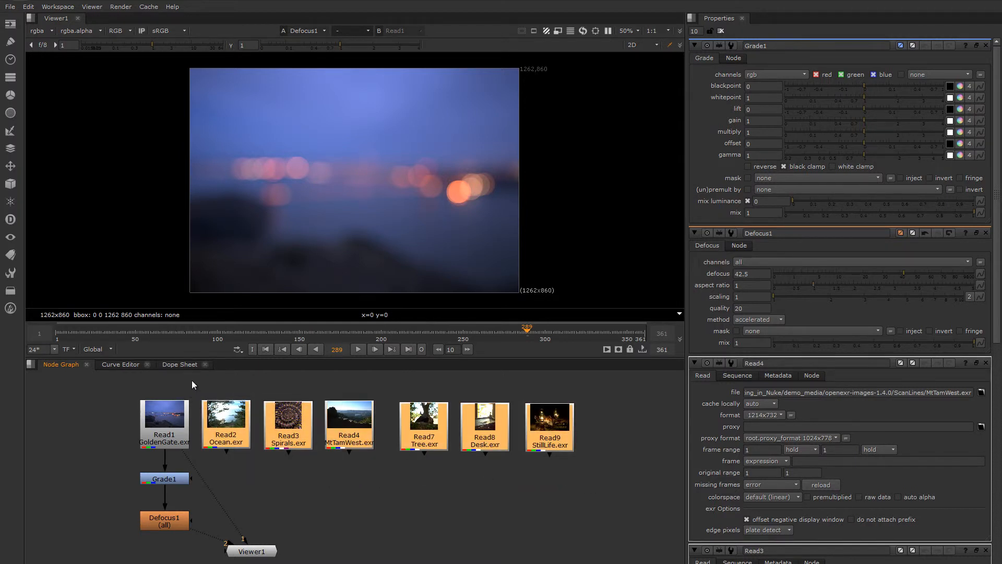
pyautogui.moveTo(192, 380); pyautogui.dragTo(594, 468)
pyautogui.moveTo(219, 434); pyautogui.dragTo(324, 431)
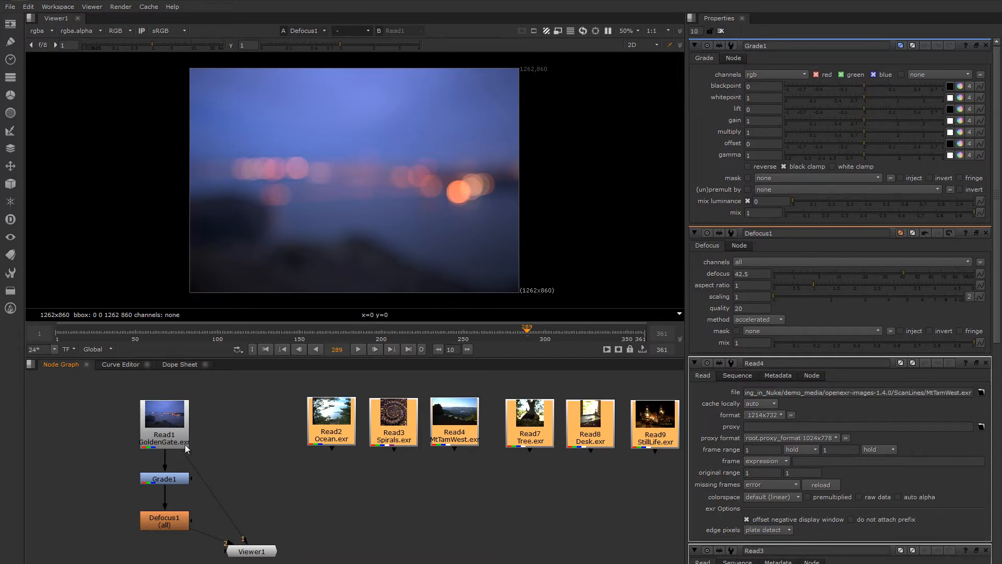
# Step: Move the Grade node slightly down, closer to the Defocus node
pyautogui.click(168, 433)
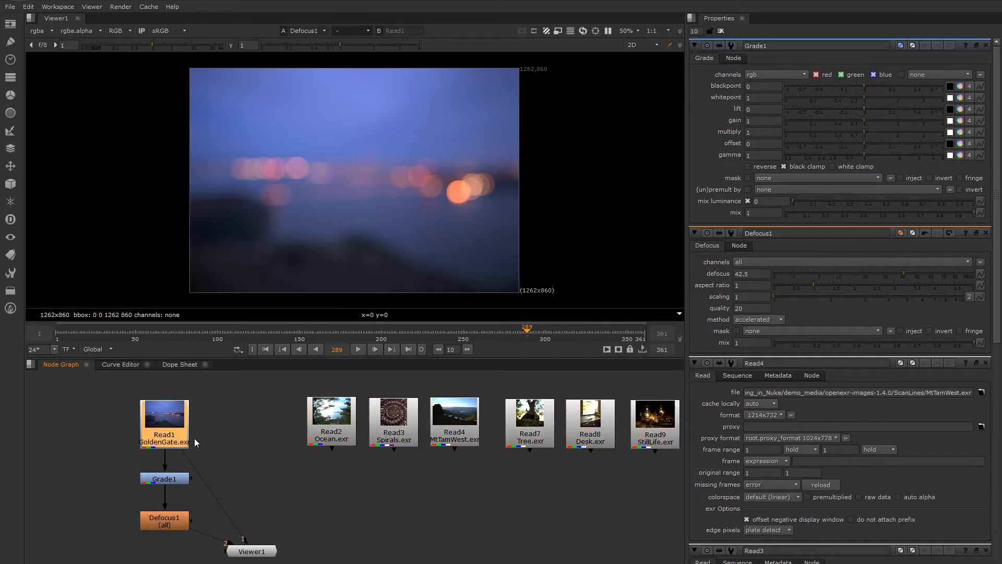
pyautogui.moveTo(177, 474); pyautogui.dragTo(177, 483)
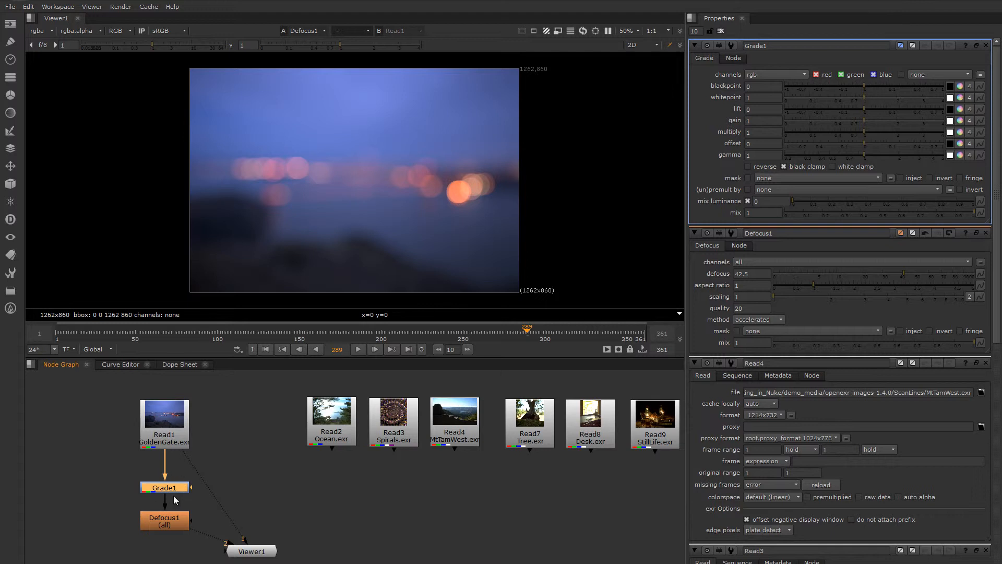
# Step: Branch a second Grade node off the GoldenGate Read node and place it lower, beside the existing column
pyautogui.click(170, 435)
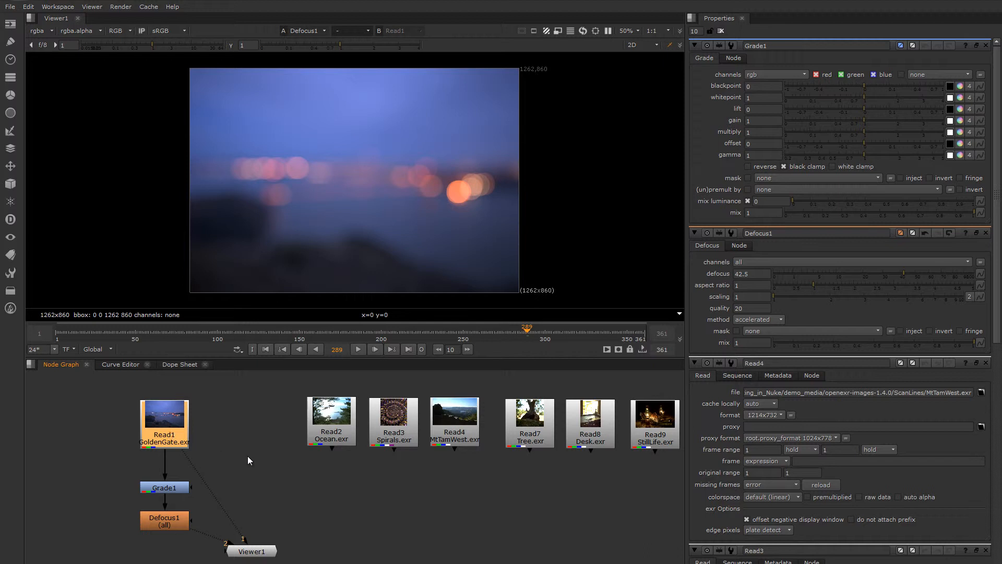
pyautogui.press('g')
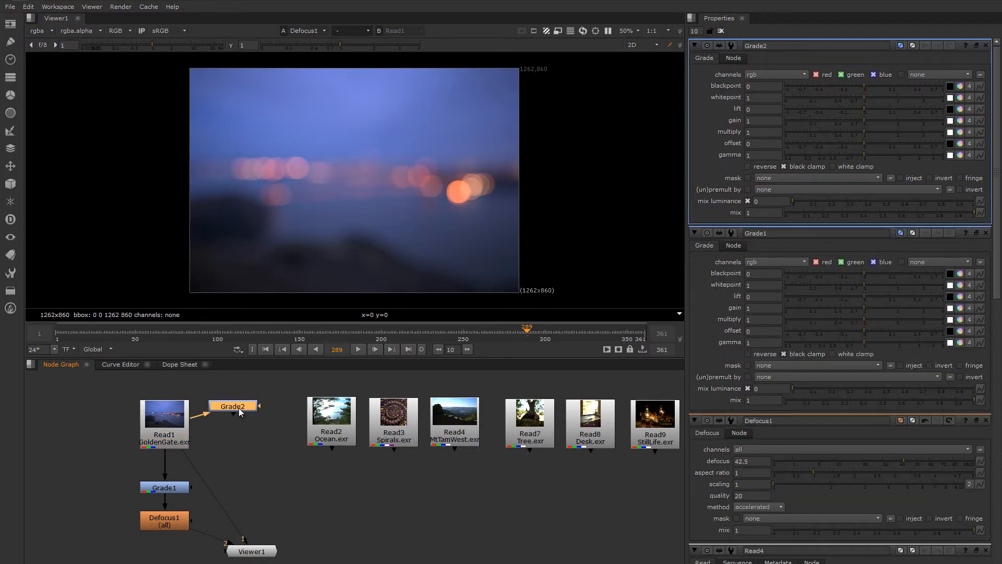
pyautogui.moveTo(239, 408); pyautogui.dragTo(252, 463)
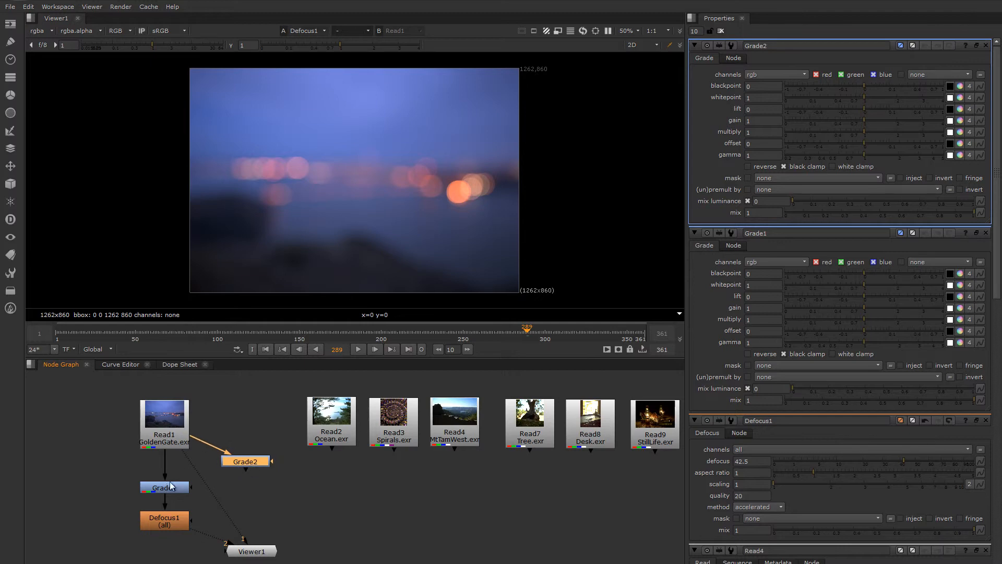
# Step: Delete the second Grade node branching off the GoldenGate Read node
pyautogui.press('Delete')
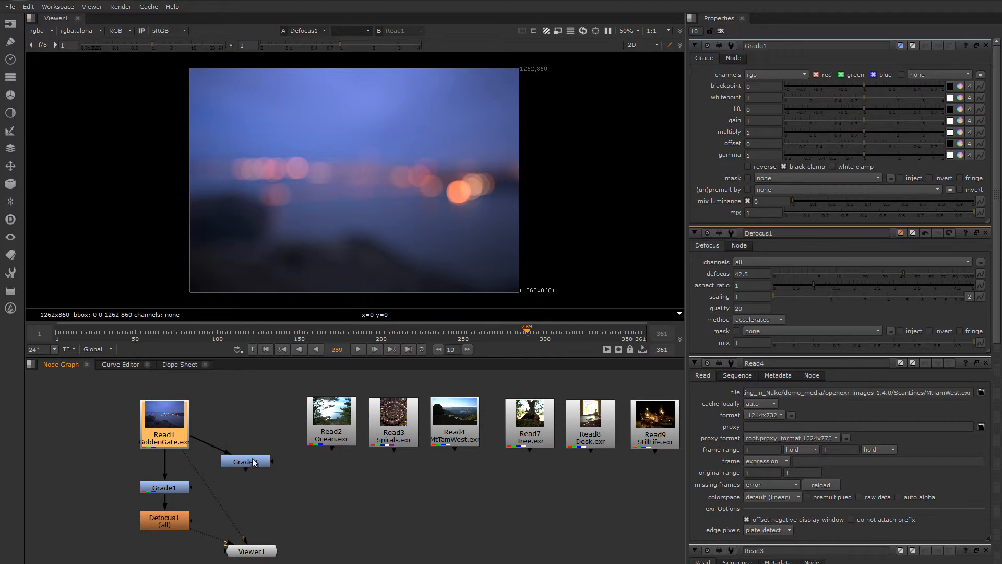
pyautogui.moveTo(282, 438); pyautogui.dragTo(208, 477)
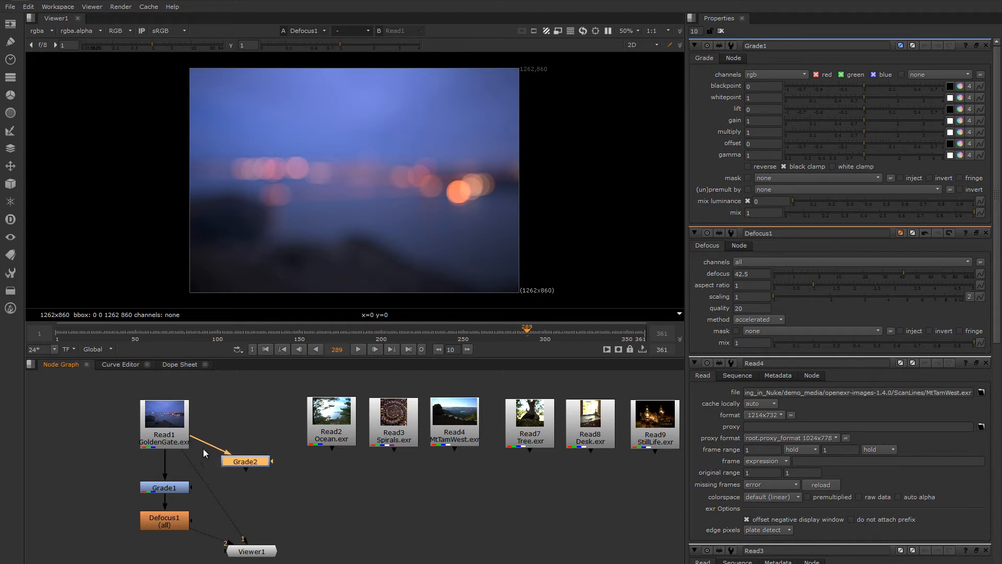
pyautogui.press('Delete')
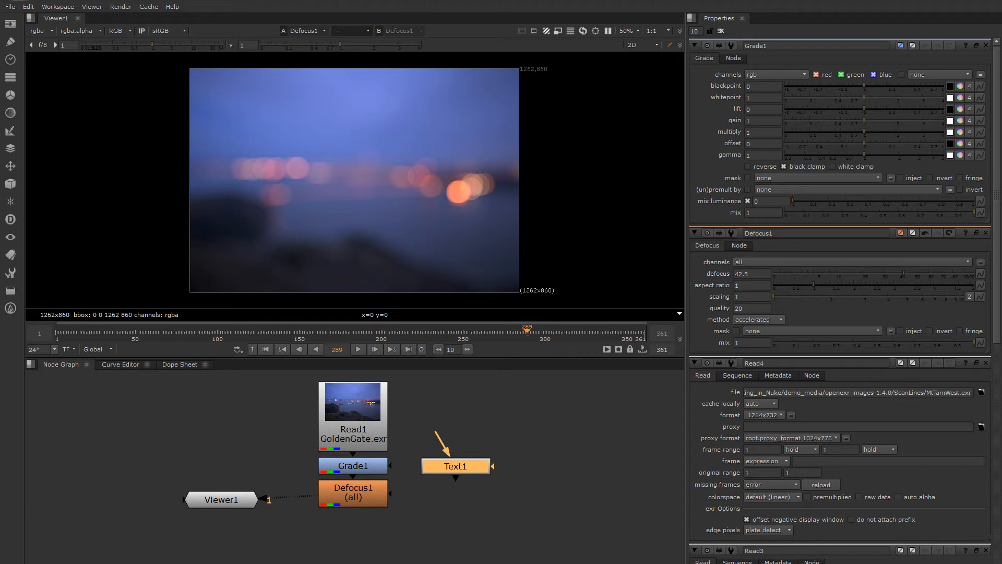
# Step: Lower the Text node slightly and add a Merge node that combines Text as input A over the Defocus node
pyautogui.click(480, 517)
pyautogui.moveTo(462, 469); pyautogui.dragTo(464, 477)
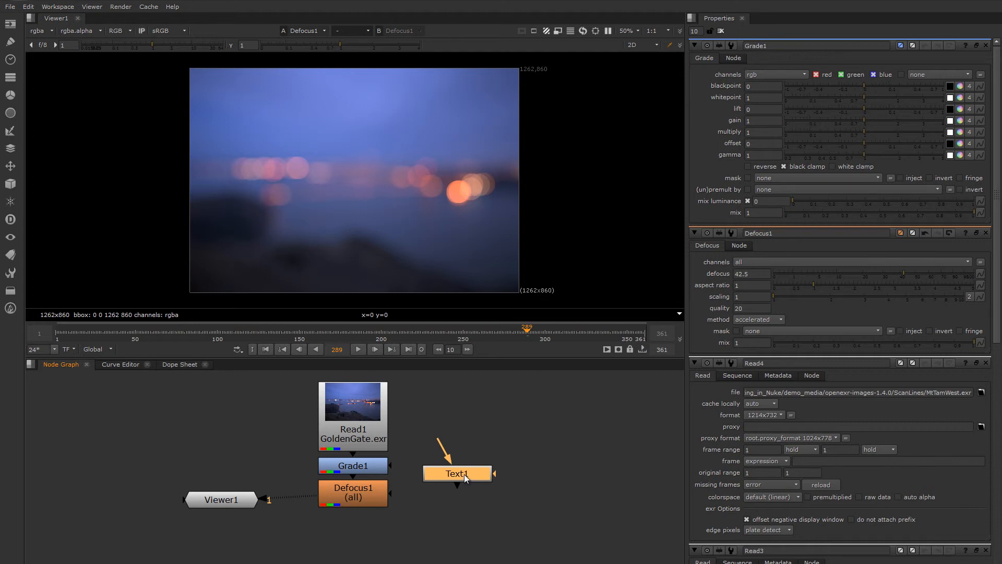
pyautogui.keyDown('shift'); pyautogui.click(360, 496); pyautogui.keyUp('shift')
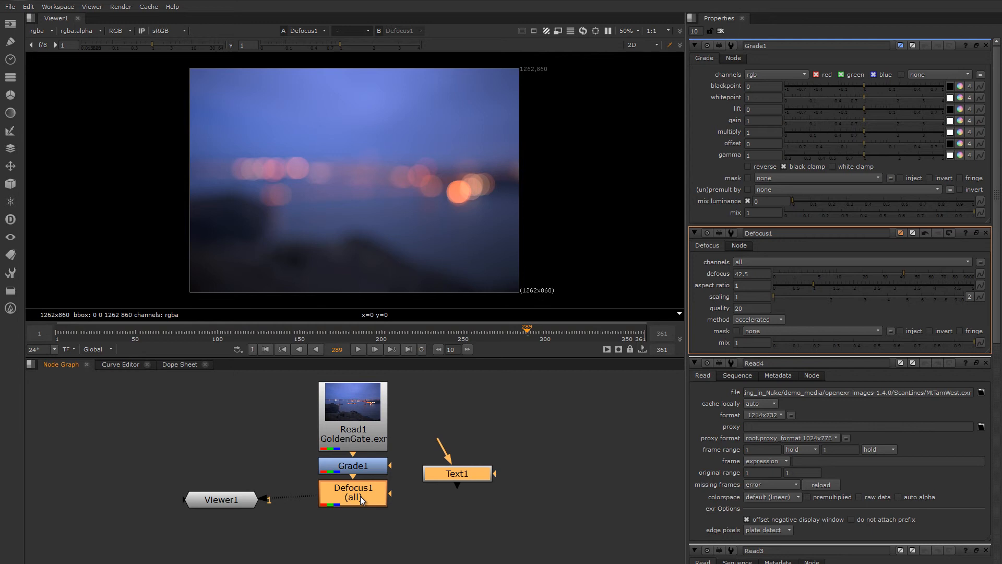
pyautogui.press('m')
# Step: Place the Merge node a little below Defocus in the same column and move the Text node farther away from it
pyautogui.moveTo(462, 497); pyautogui.dragTo(359, 524)
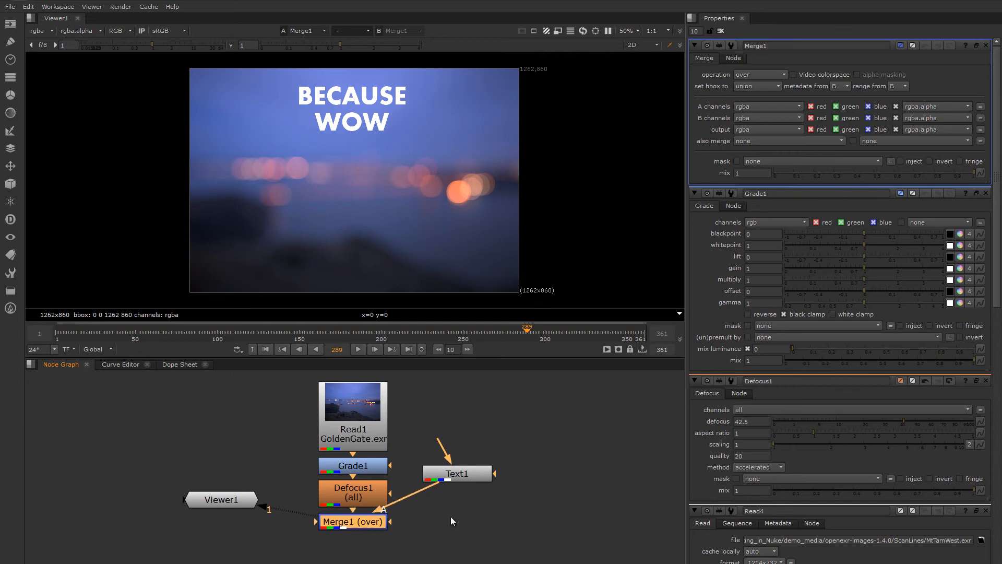
pyautogui.moveTo(463, 478); pyautogui.dragTo(498, 476)
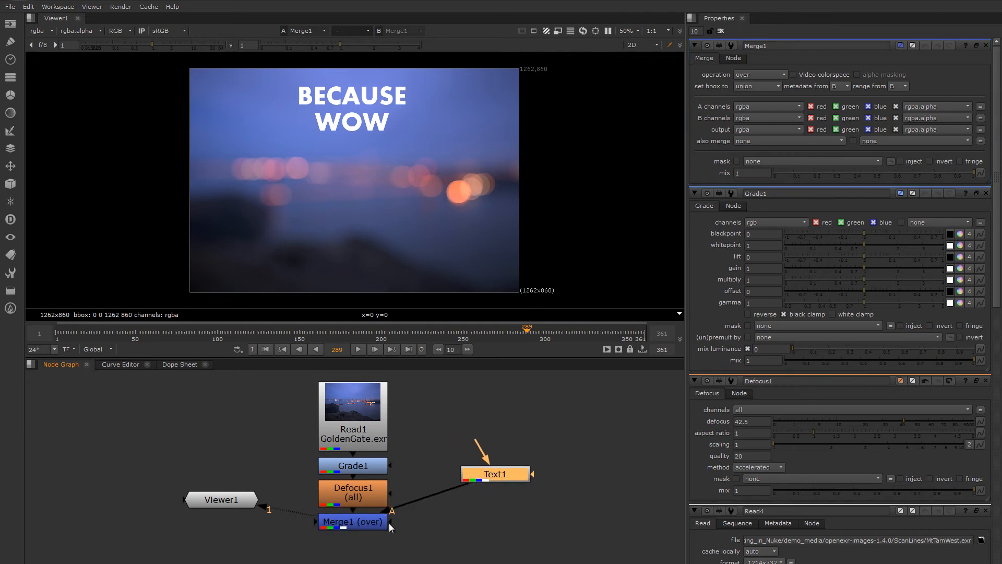
pyautogui.moveTo(370, 521); pyautogui.dragTo(370, 532)
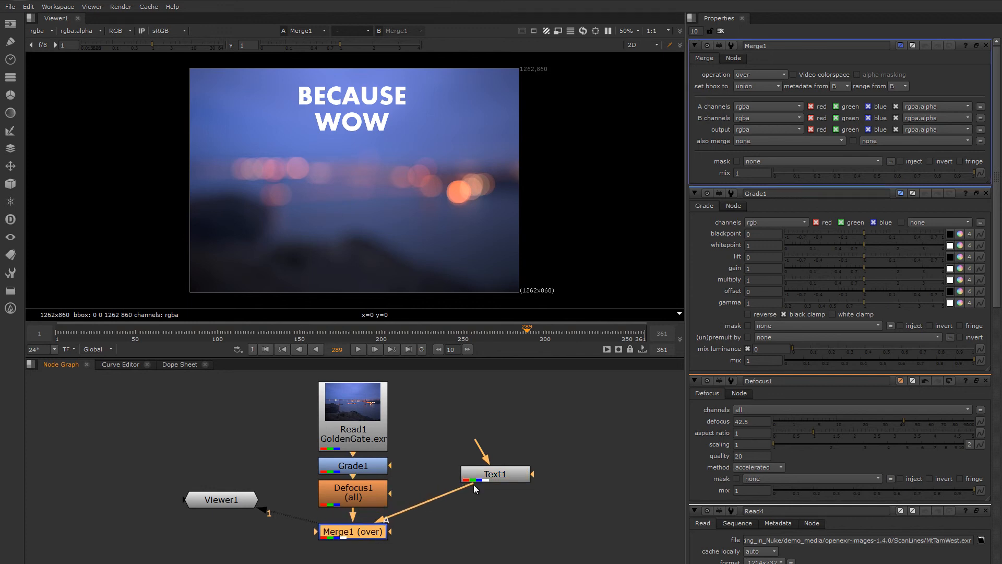